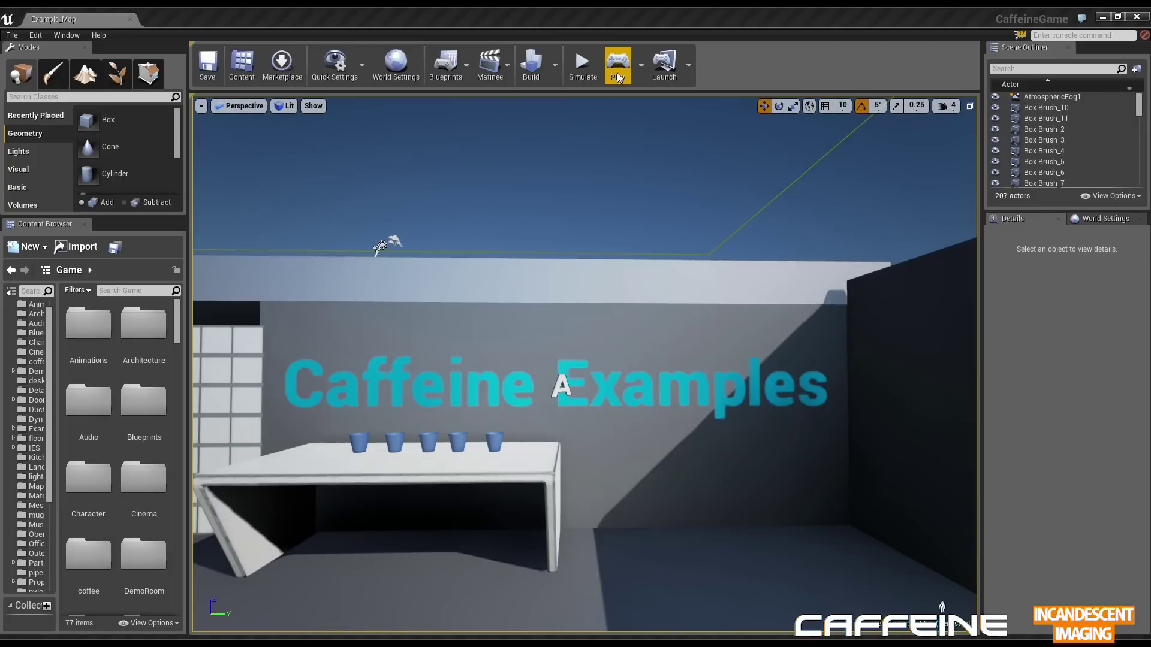
Start playing the level in the editor and test walking and crouching in front of the Caffeine Examples wall
click(618, 77)
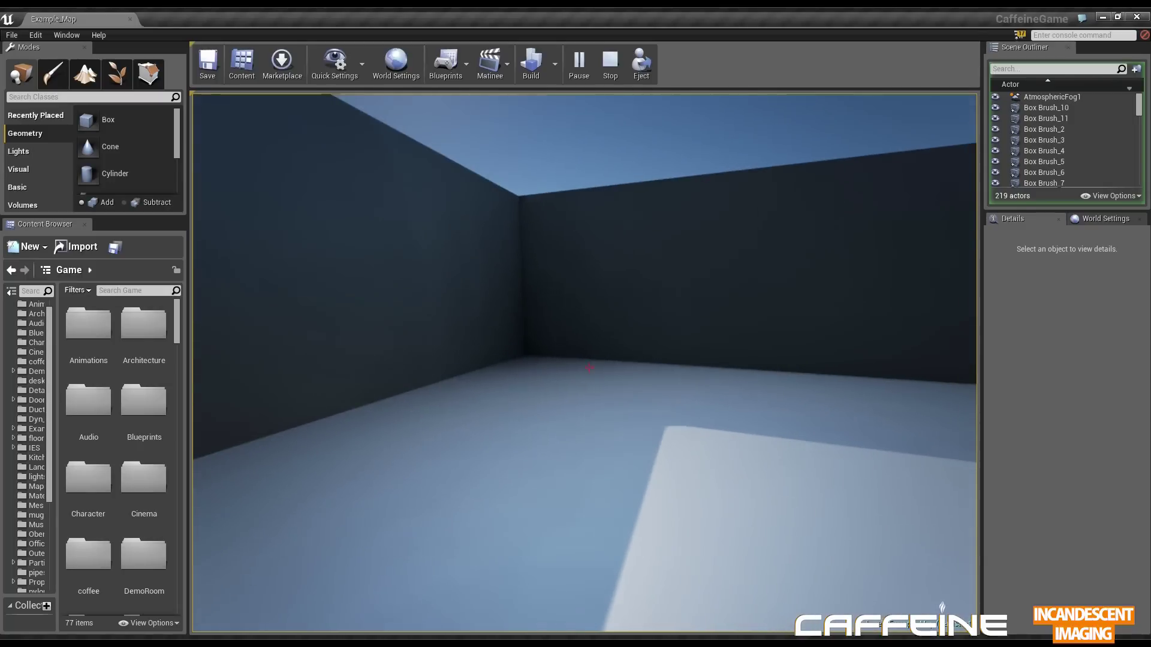
key(w)
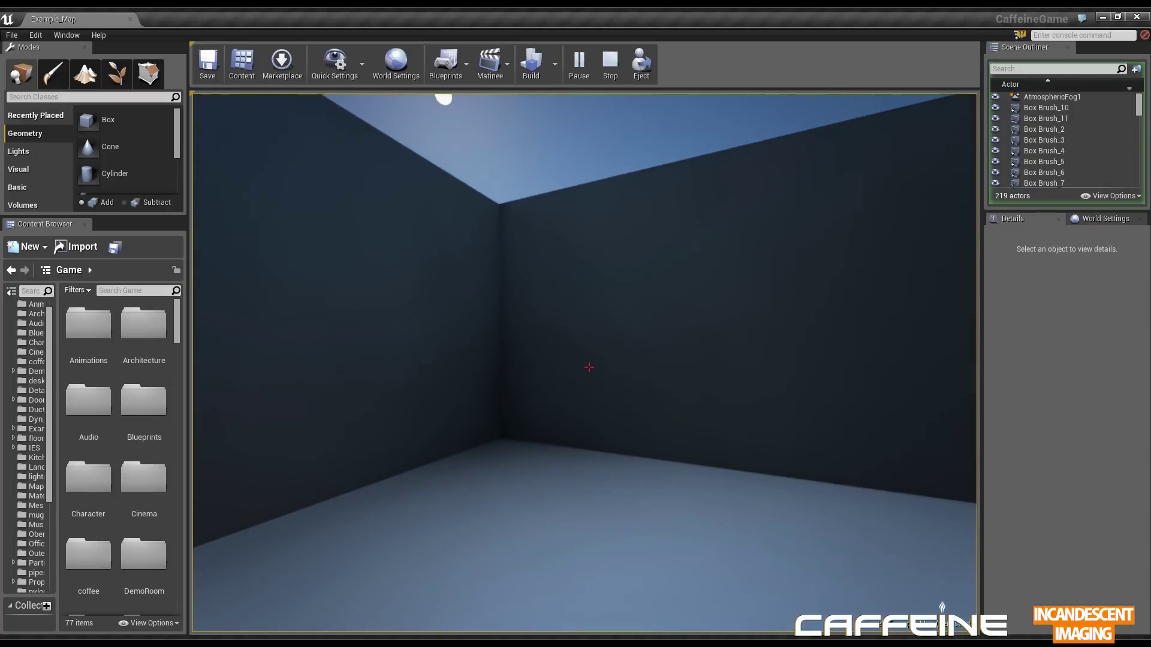
key(w)
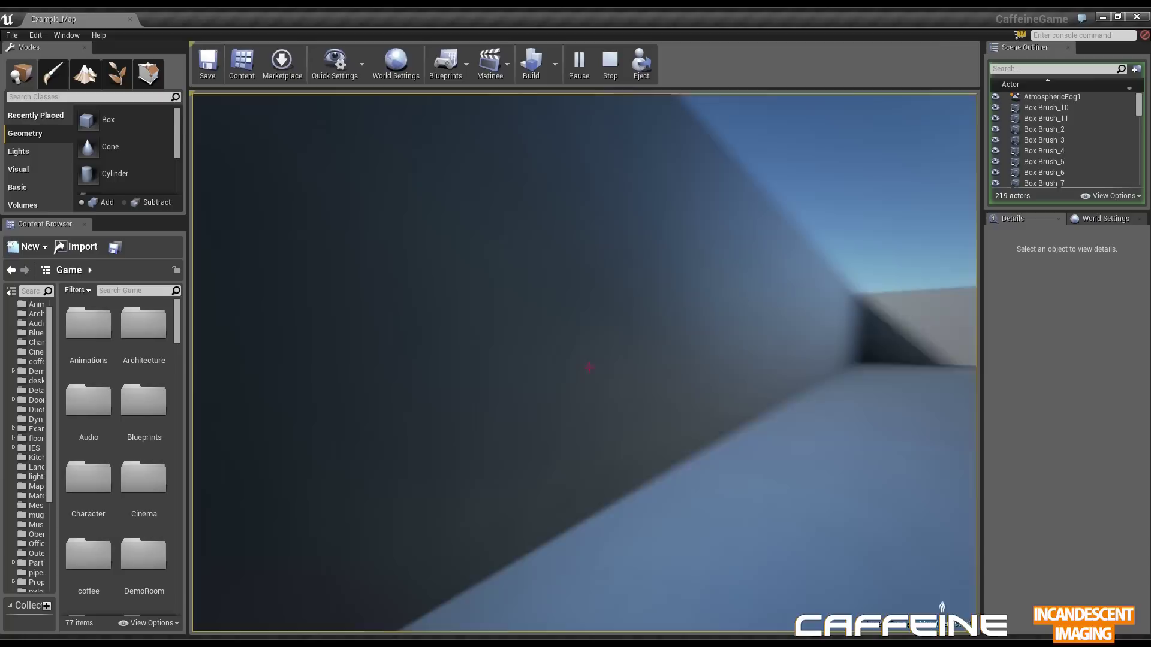
key(w)
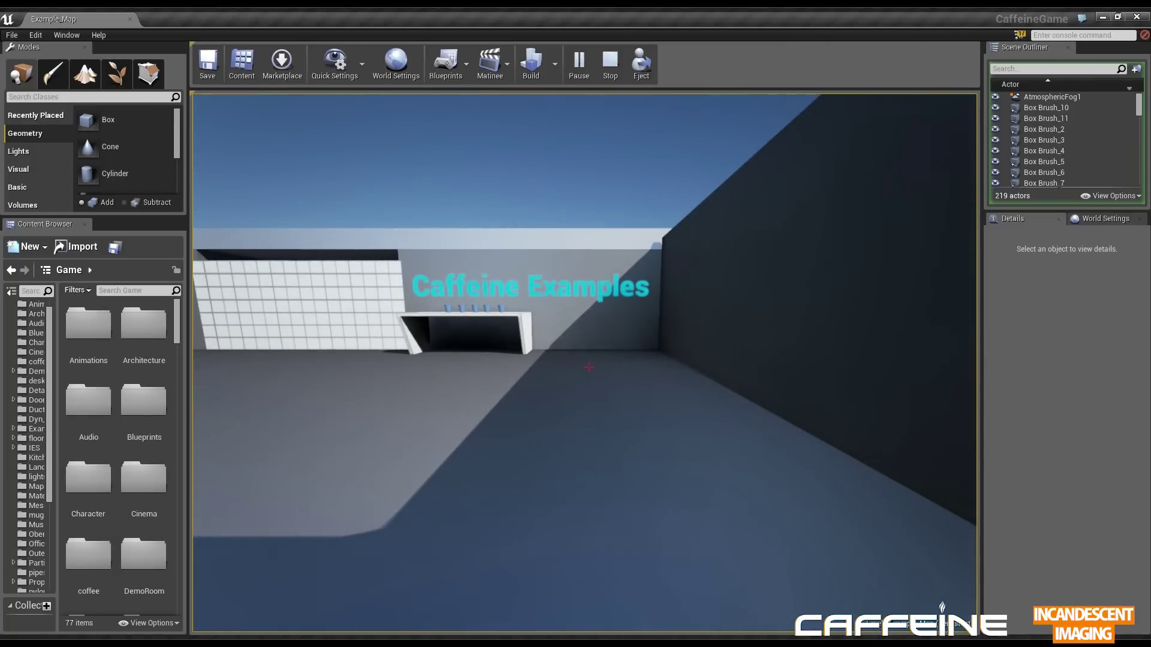
key(w)
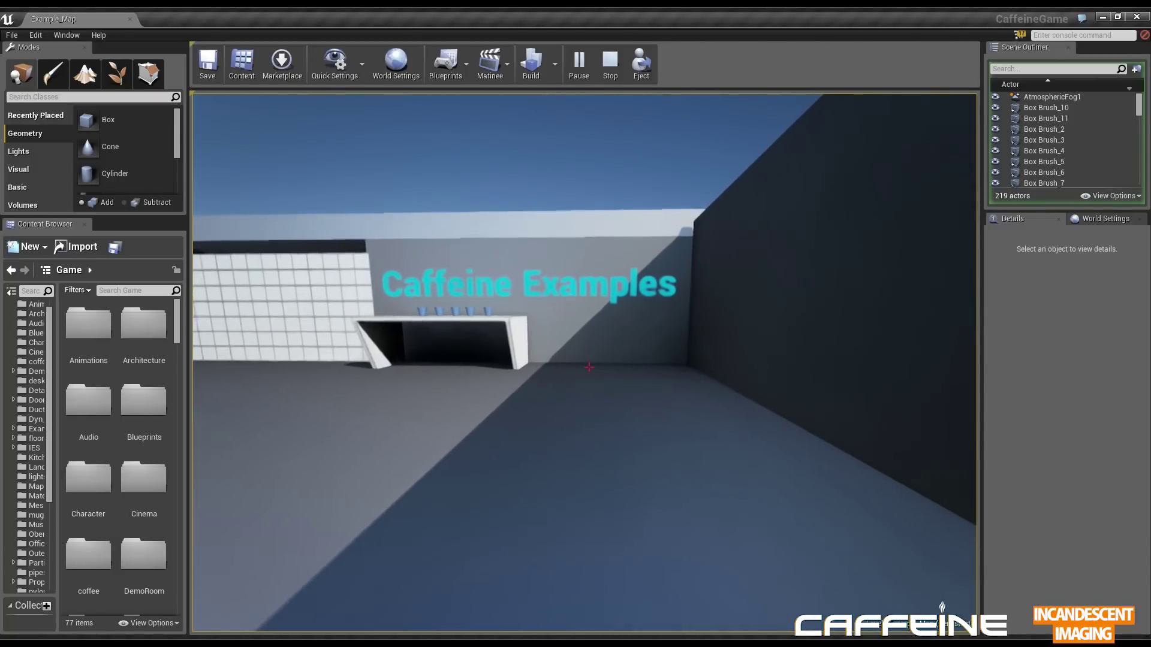
key(w)
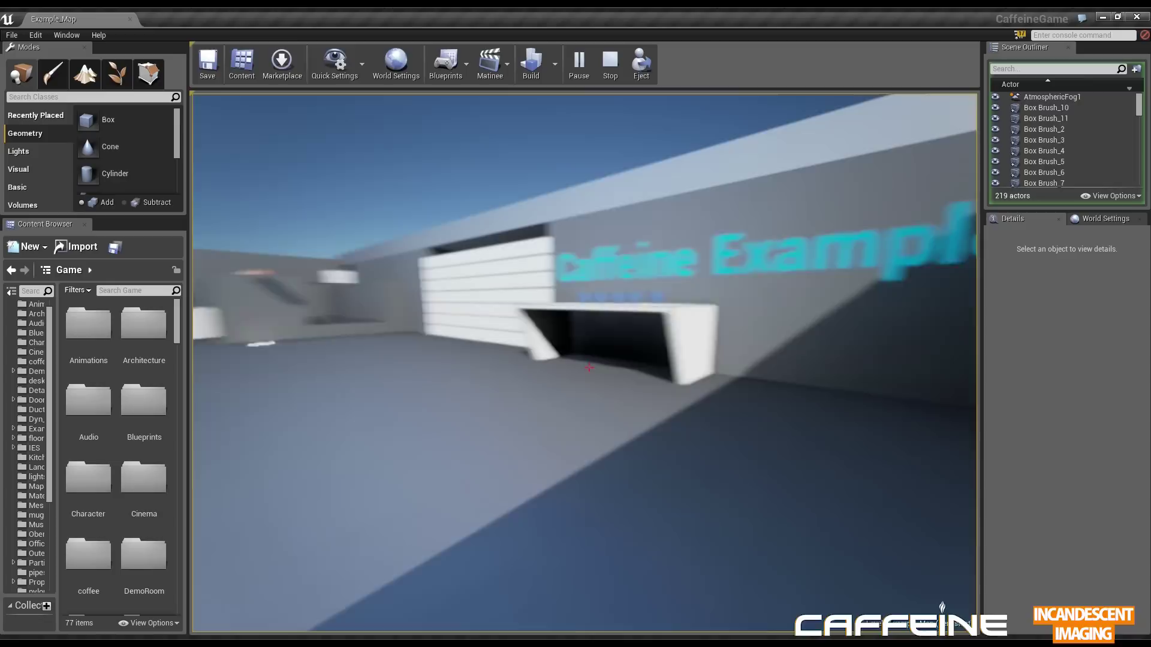
key(ctrl)
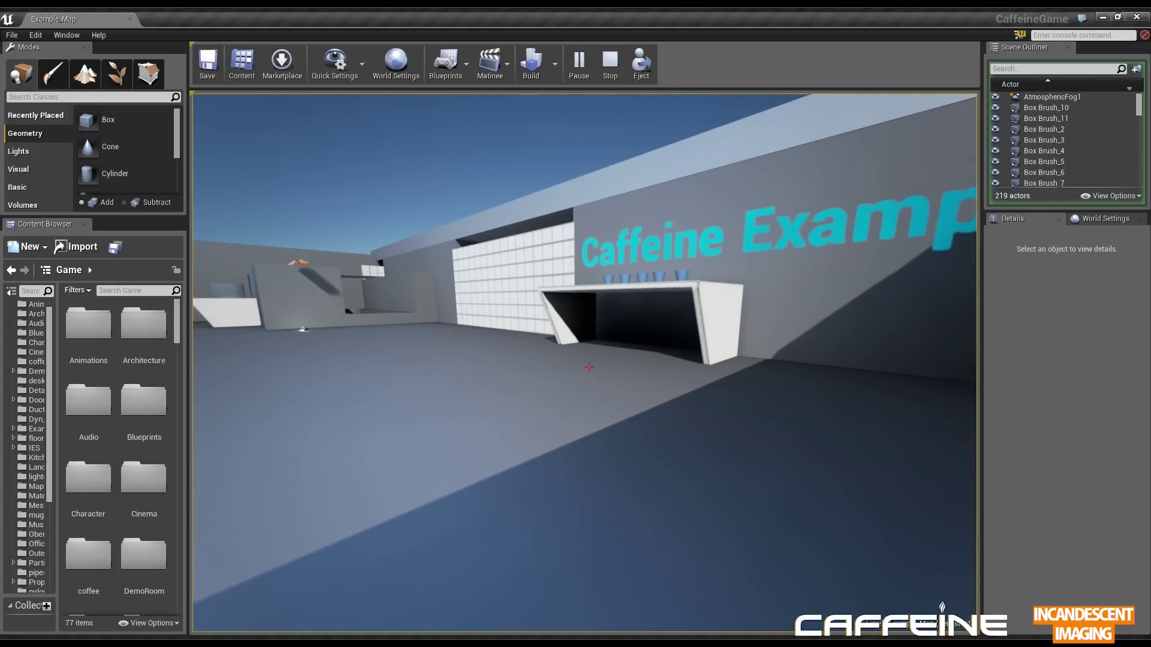
key(ctrl)
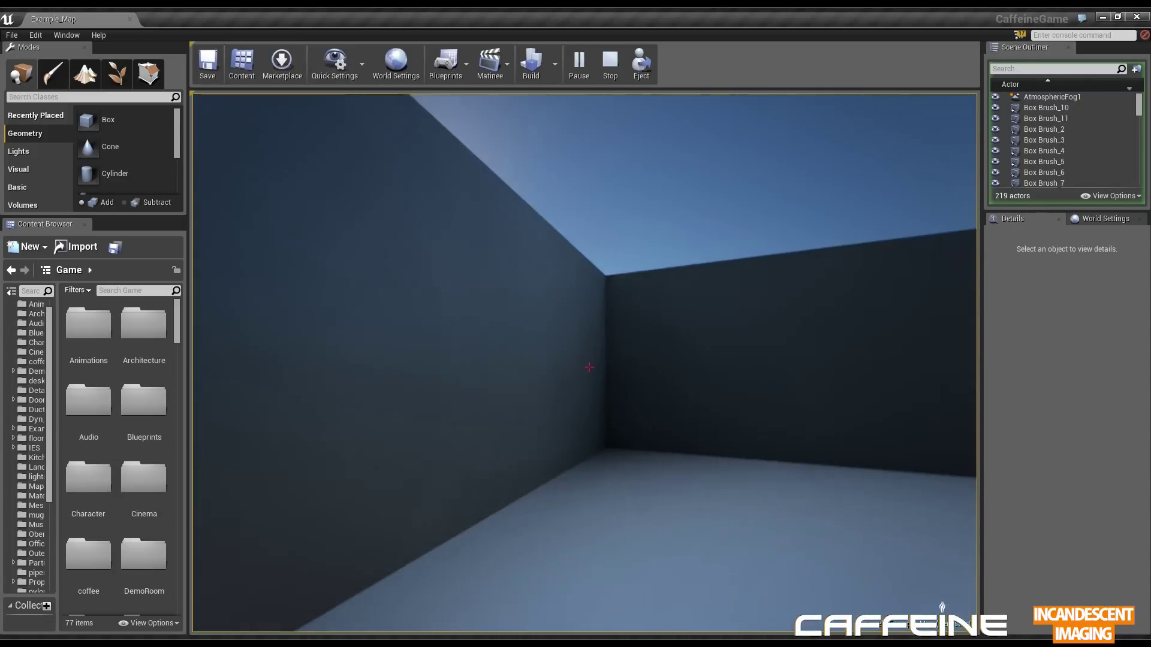
Walk along the dark side wall to the metal block lying on the floor
key(w)
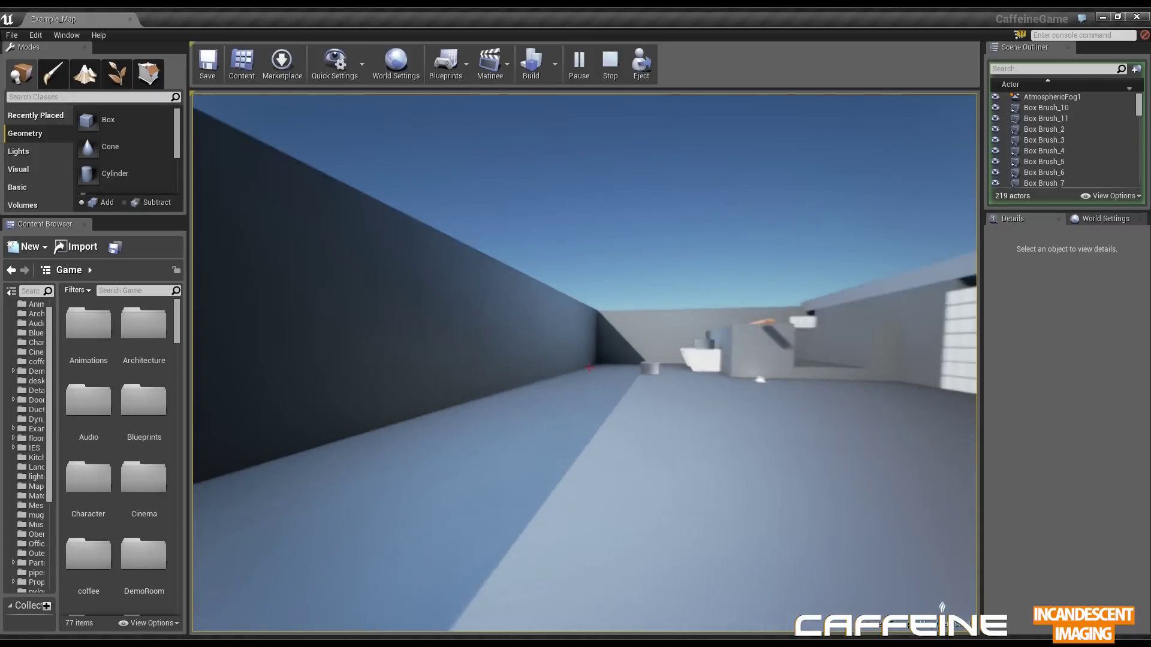
key(w)
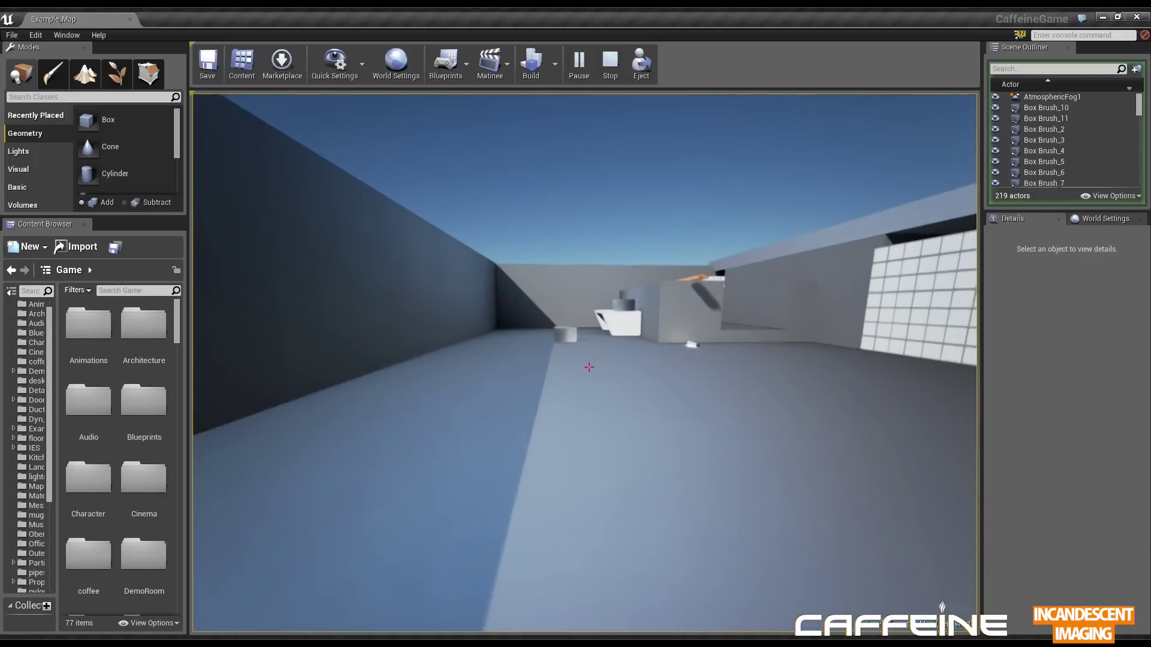
key(w)
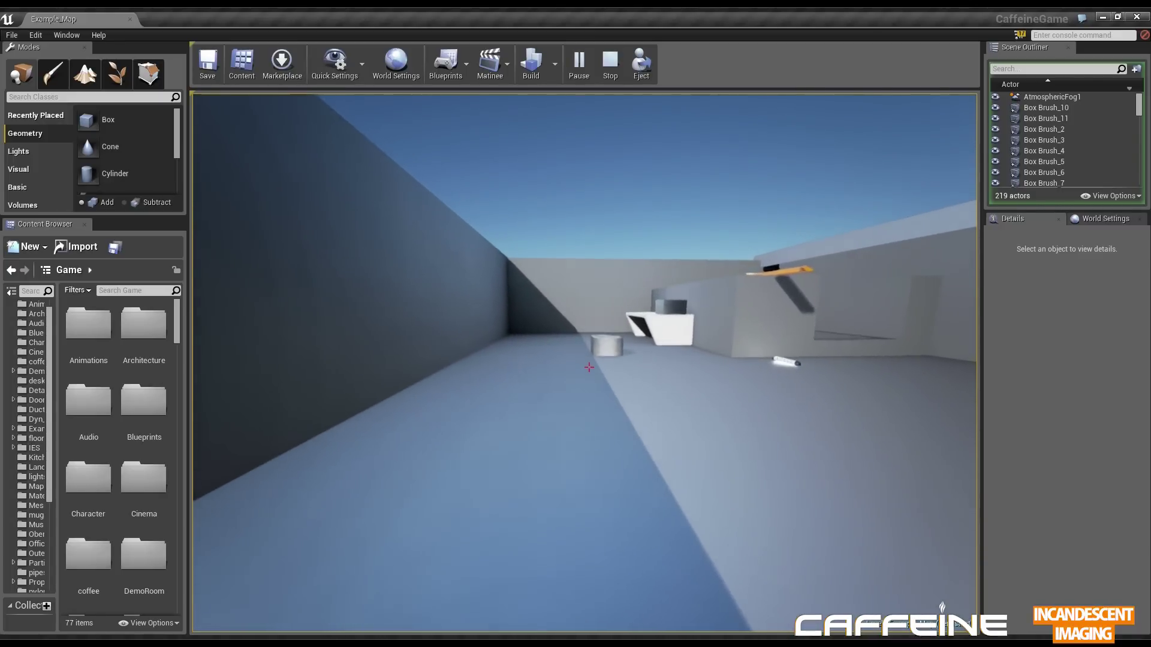
key(w)
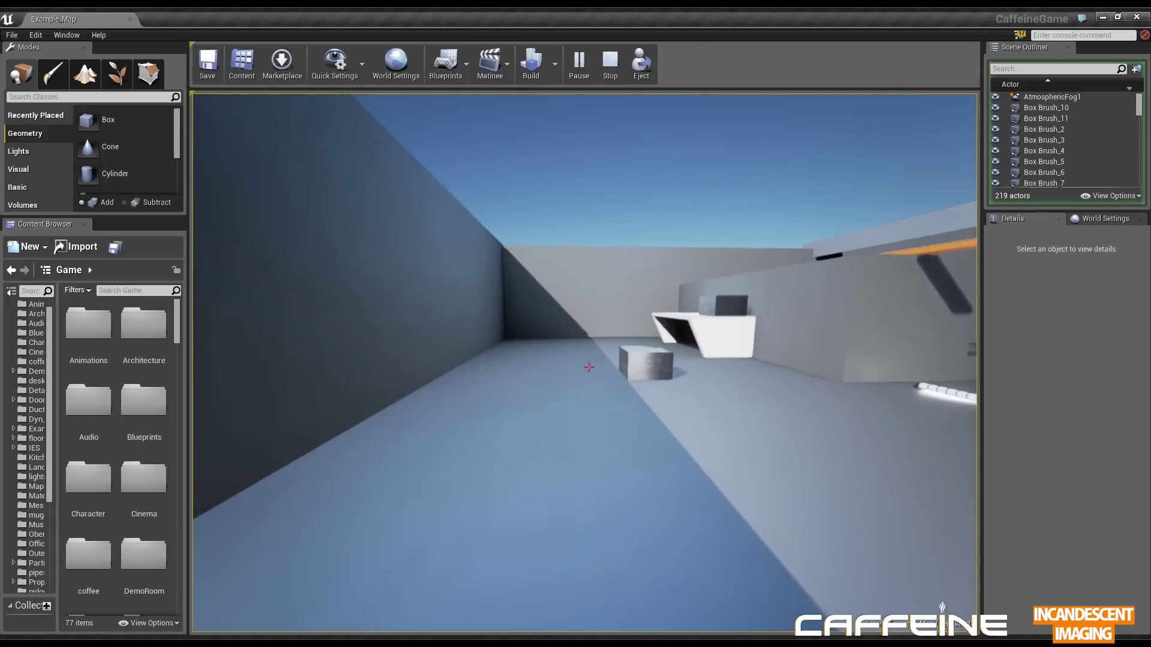
key(w)
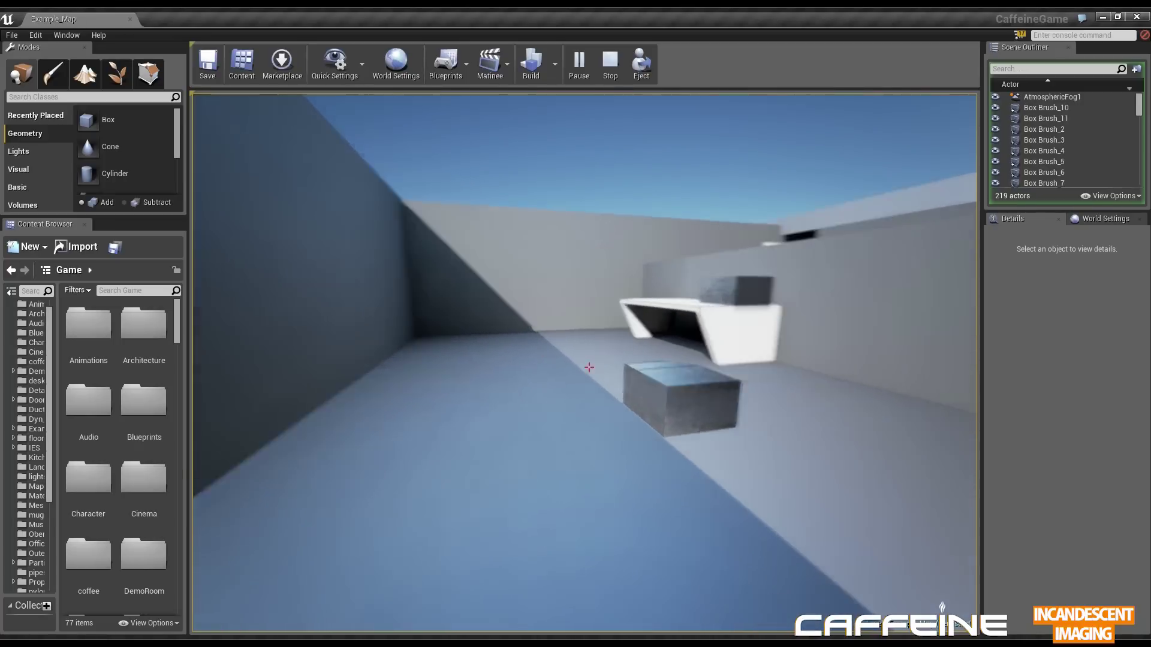
key(w)
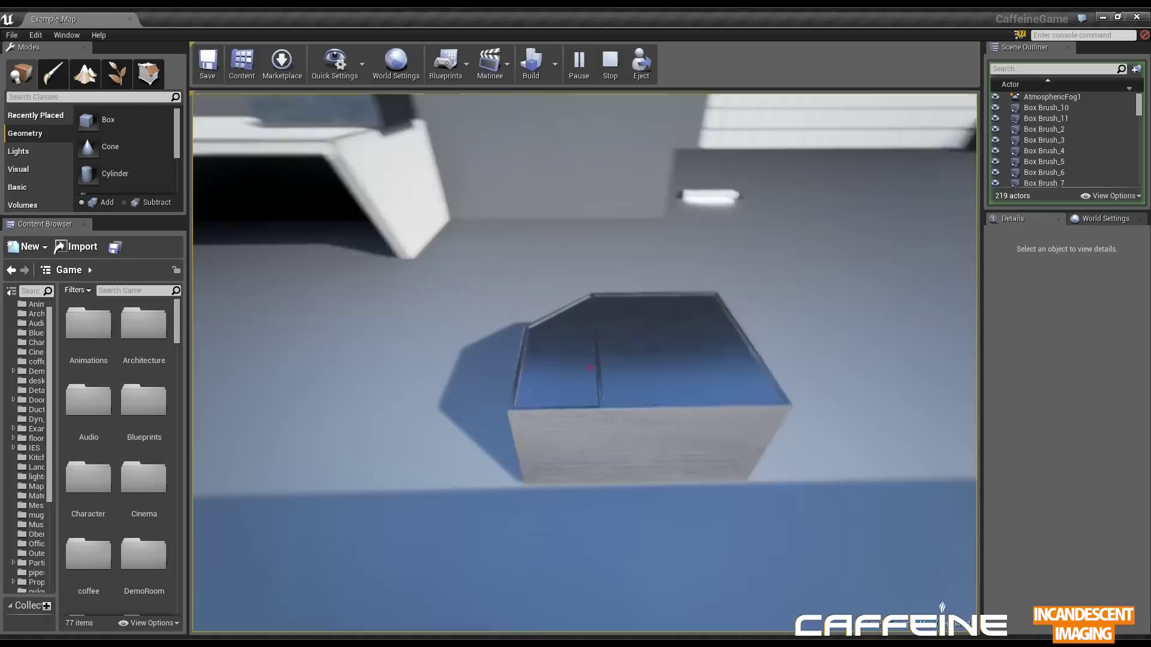
Circle the metal block on the floor and look over its sides and the white desk behind it
key(a)
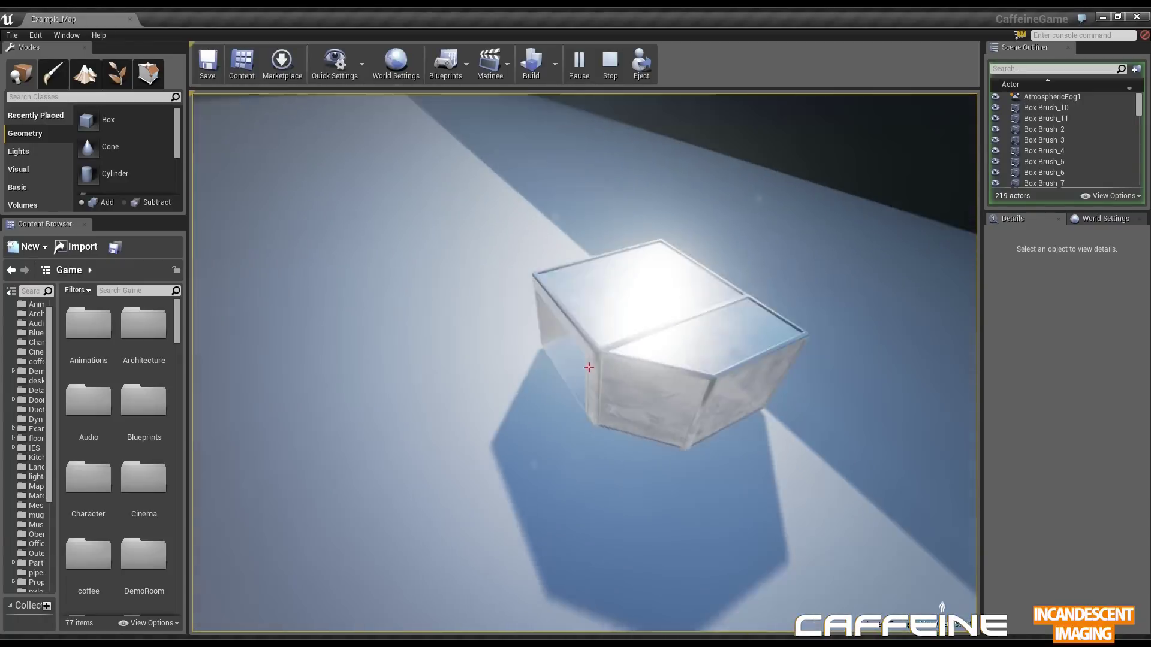
key(a)
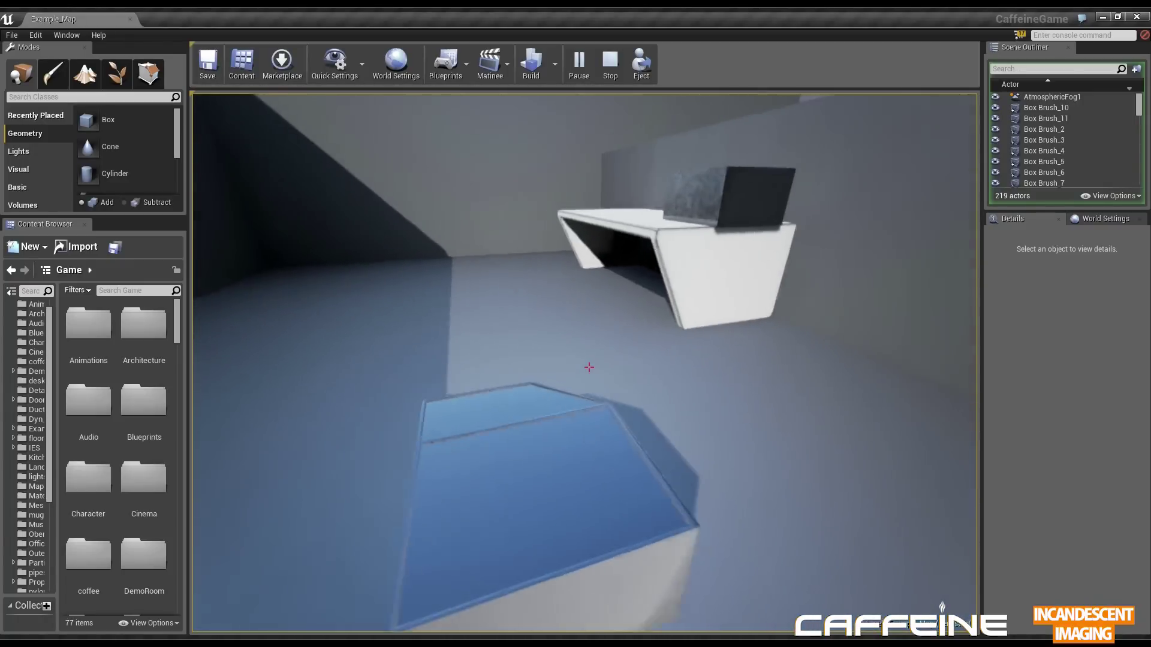
key(a)
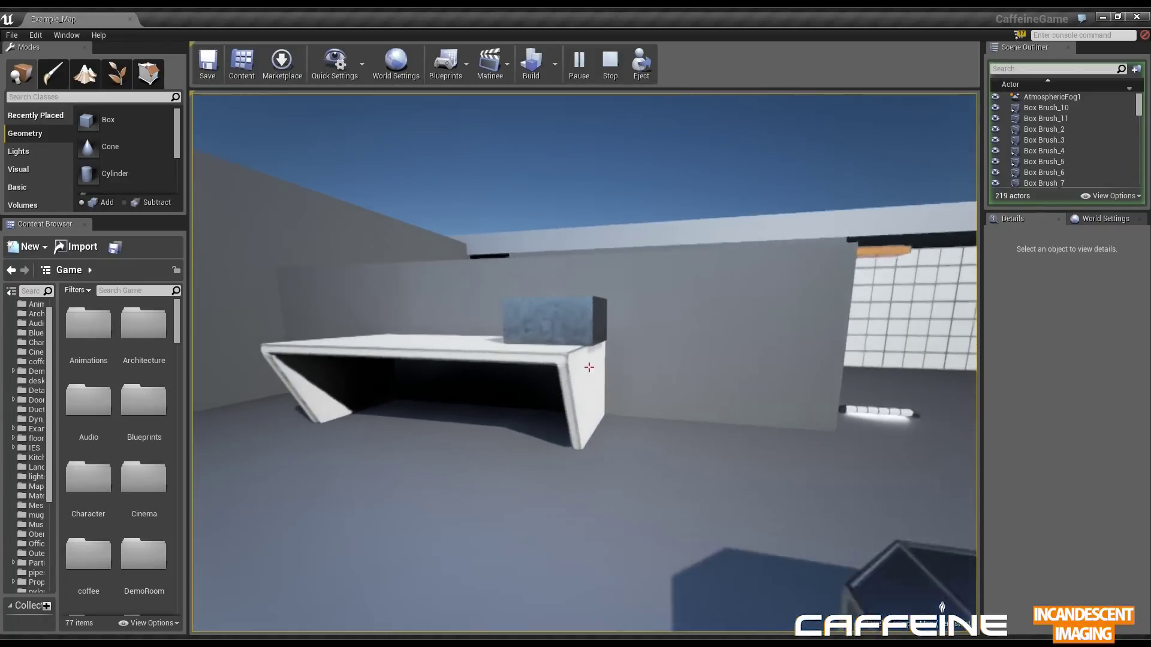
key(a)
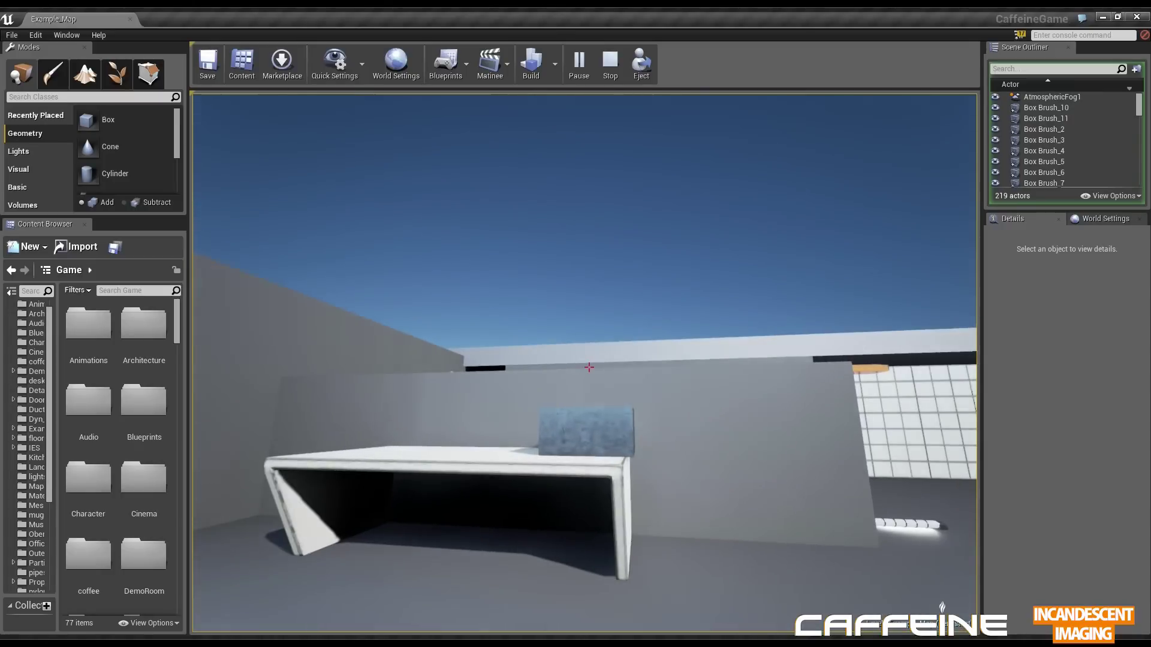
key(s)
key(w)
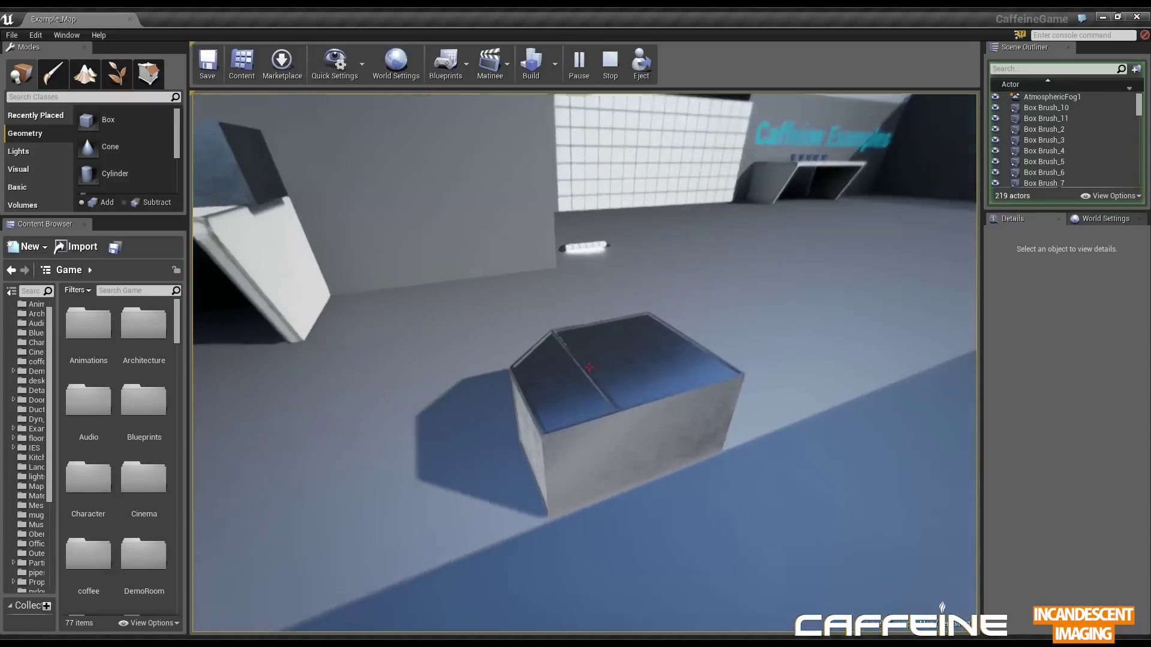
Move the metal block across the floor until it sits in front of the white desk
key(w)
key(d)
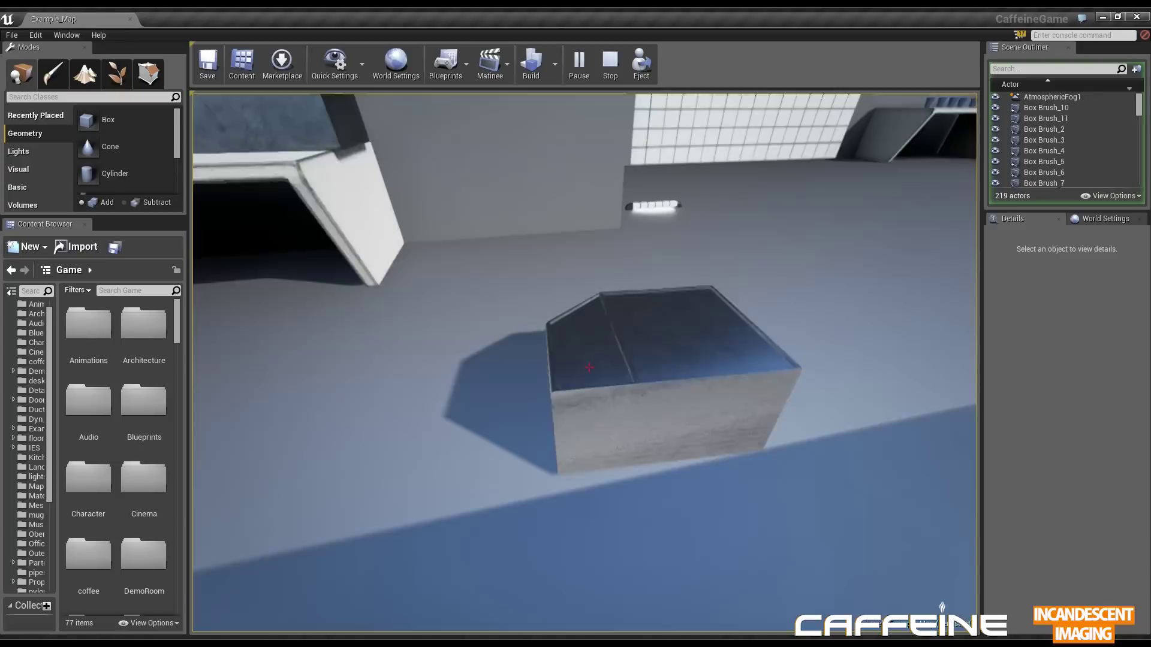
key(w)
key(w)
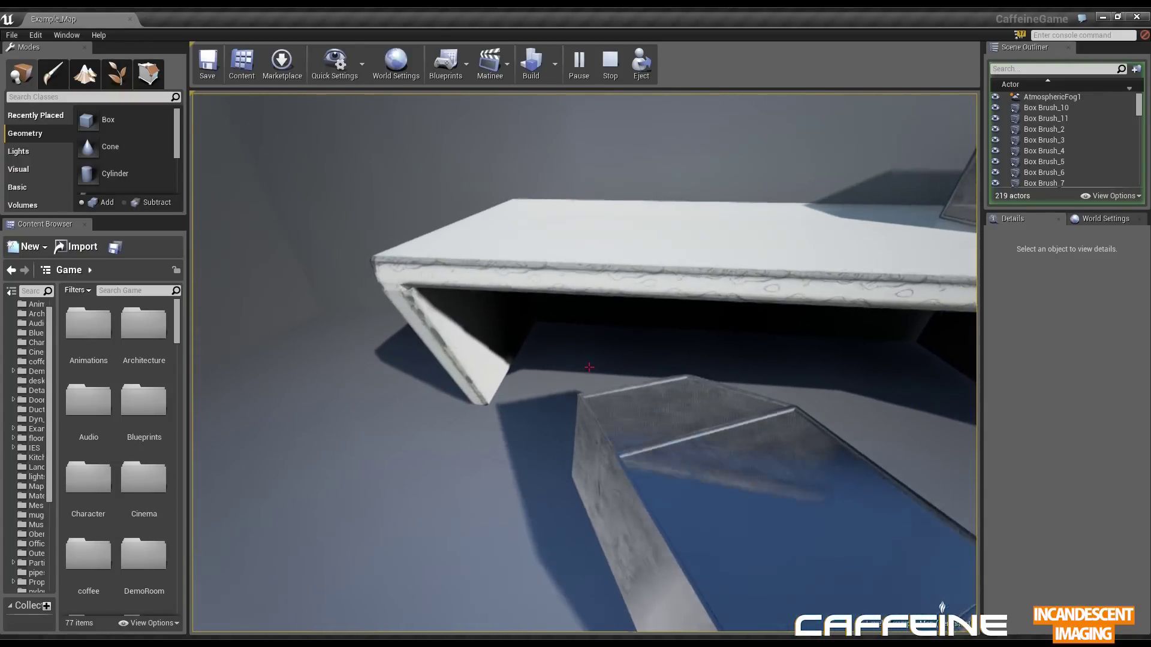
key(w)
key(s)
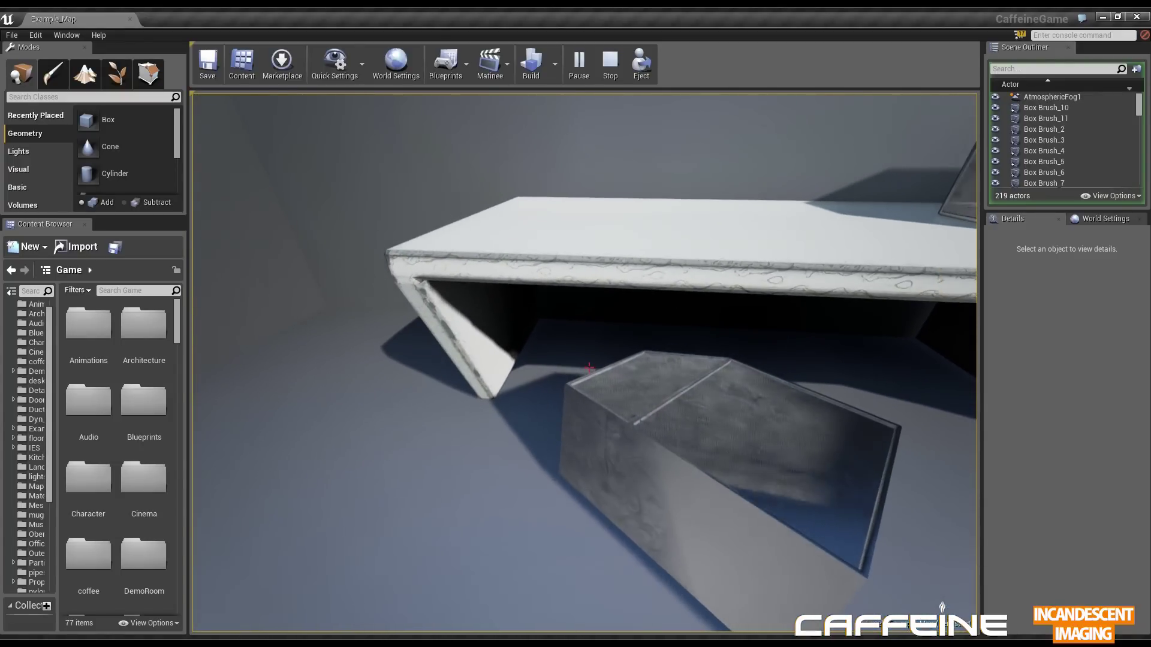
key(s)
key(w)
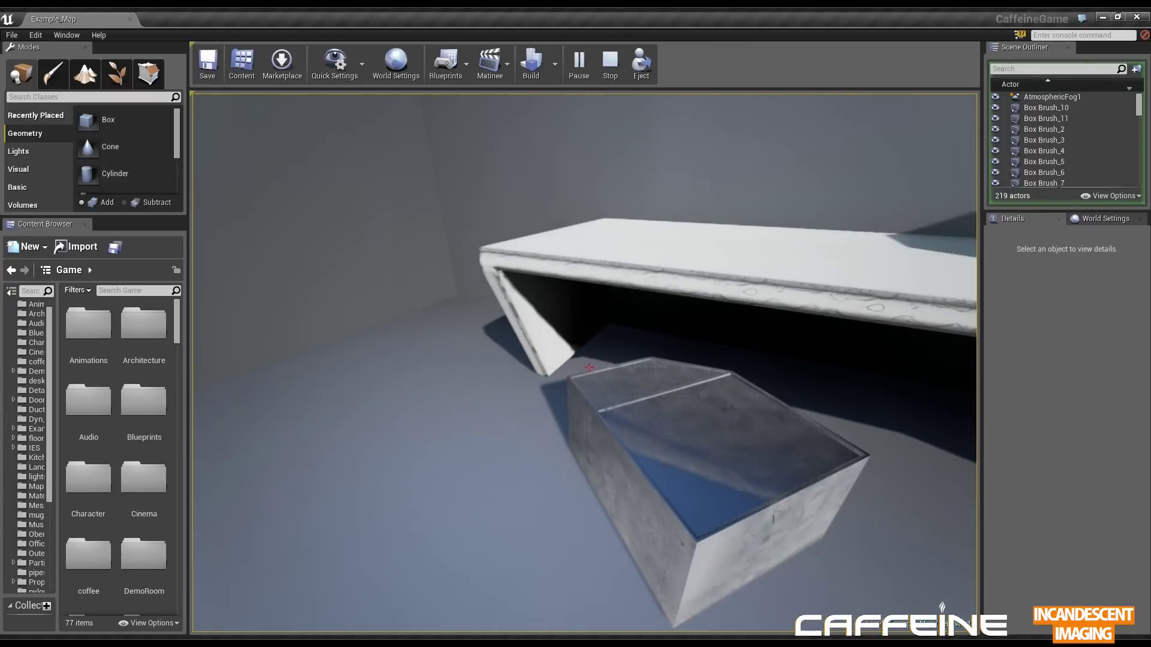
key(s)
key(w)
key(s)
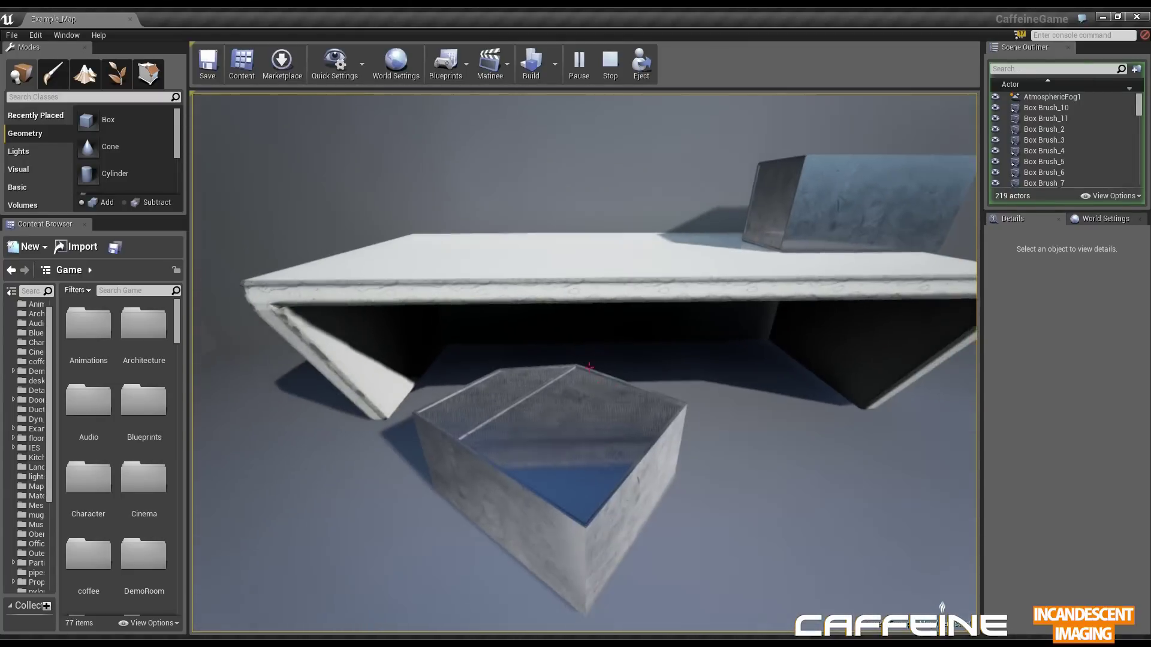
Use the metal block on the floor as a step to jump up onto the white desk
key(w)
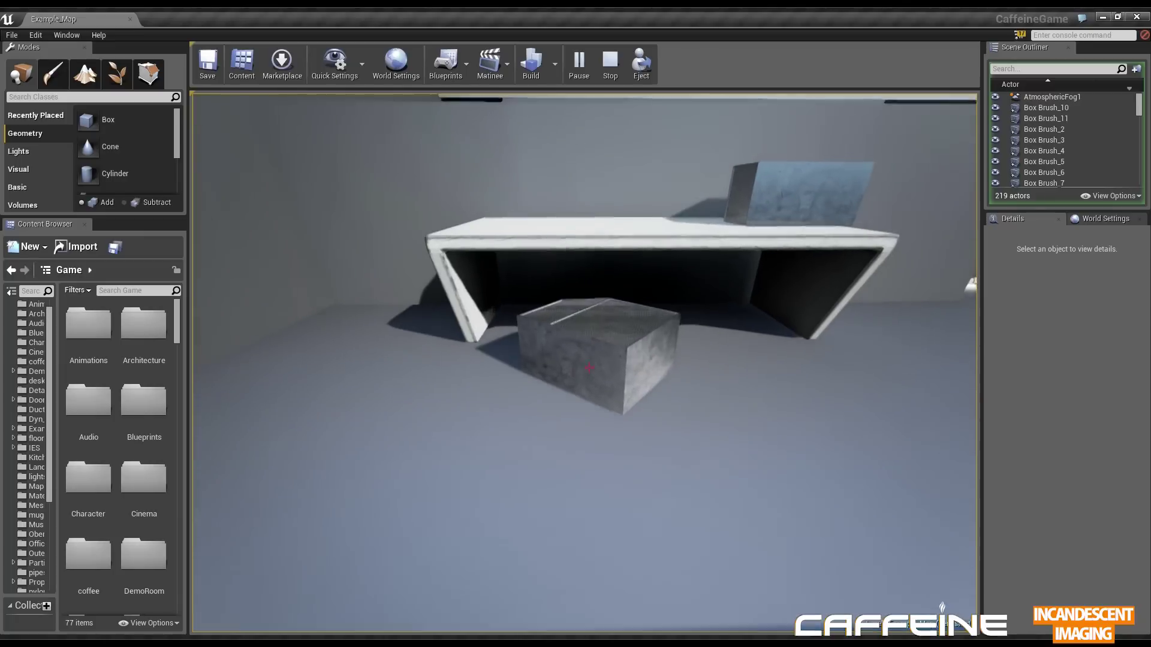
key(w)
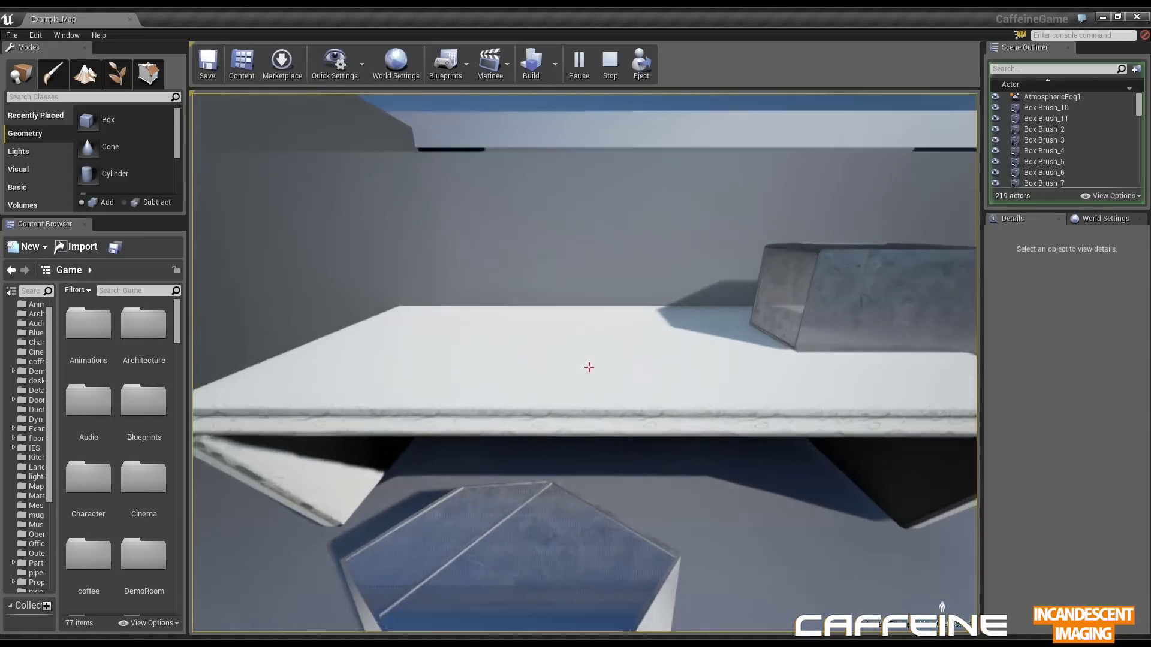
key(s)
key(w)
key(space)
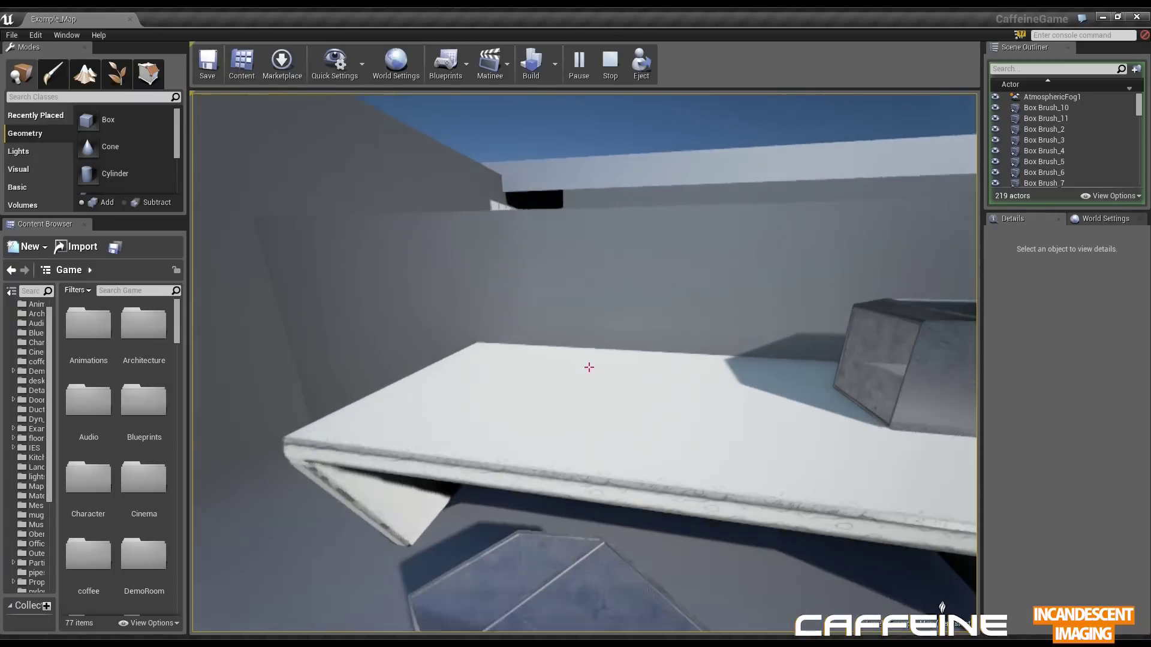
key(s)
key(w)
key(space)
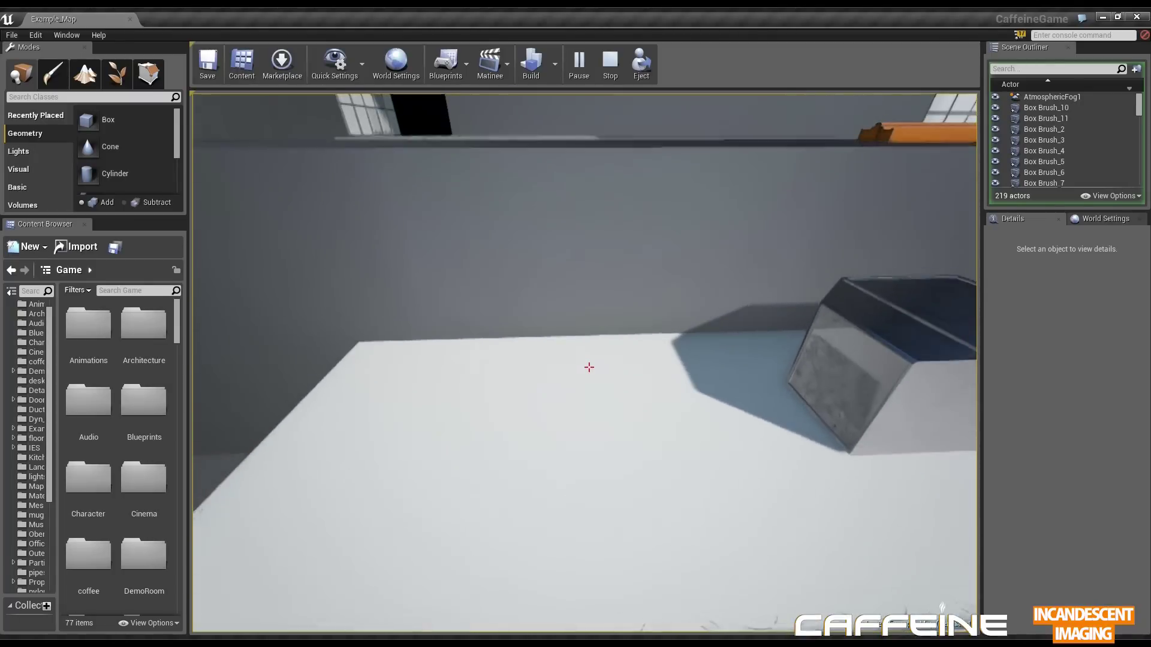
key(w)
key(s)
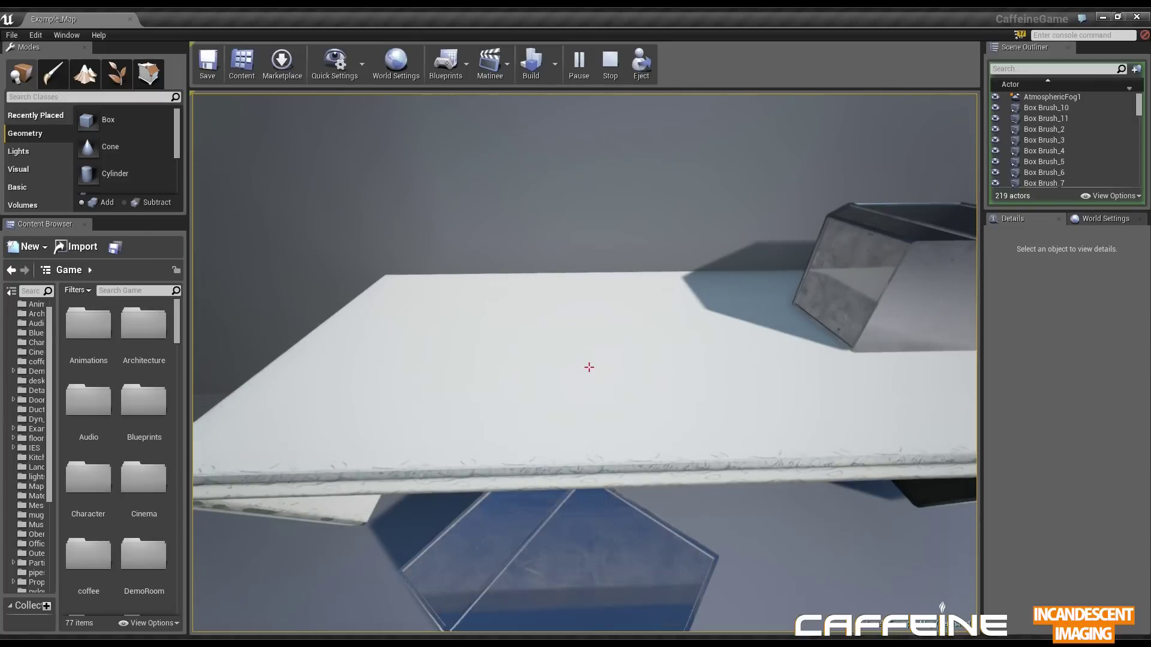
key(space)
key(s)
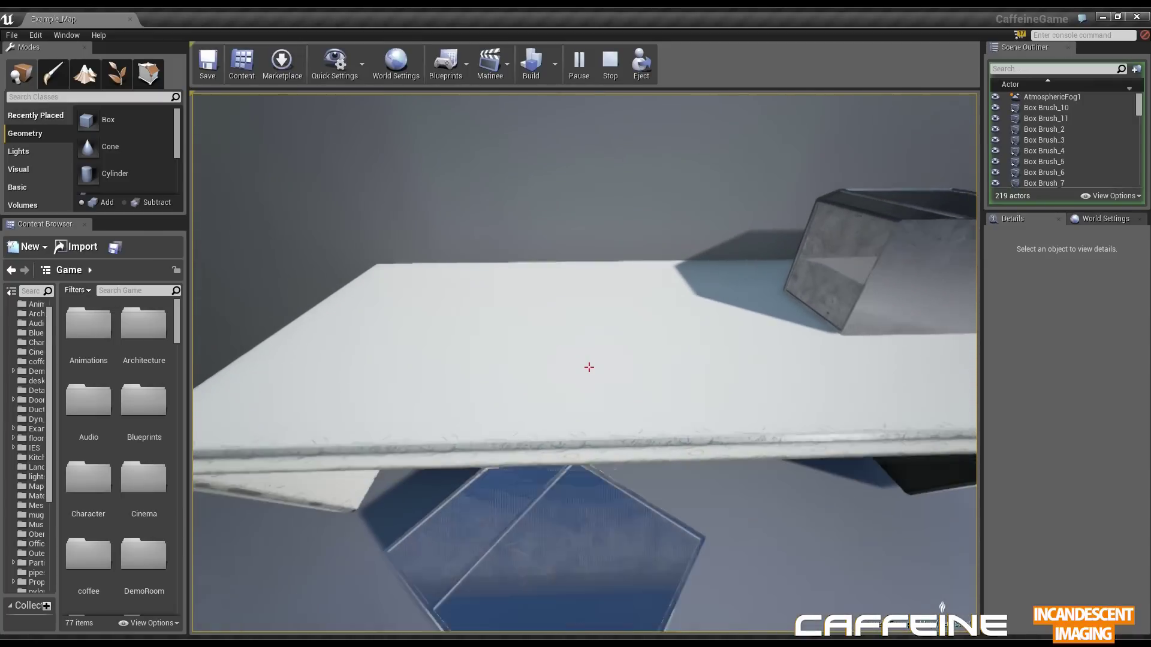
key(space)
key(w)
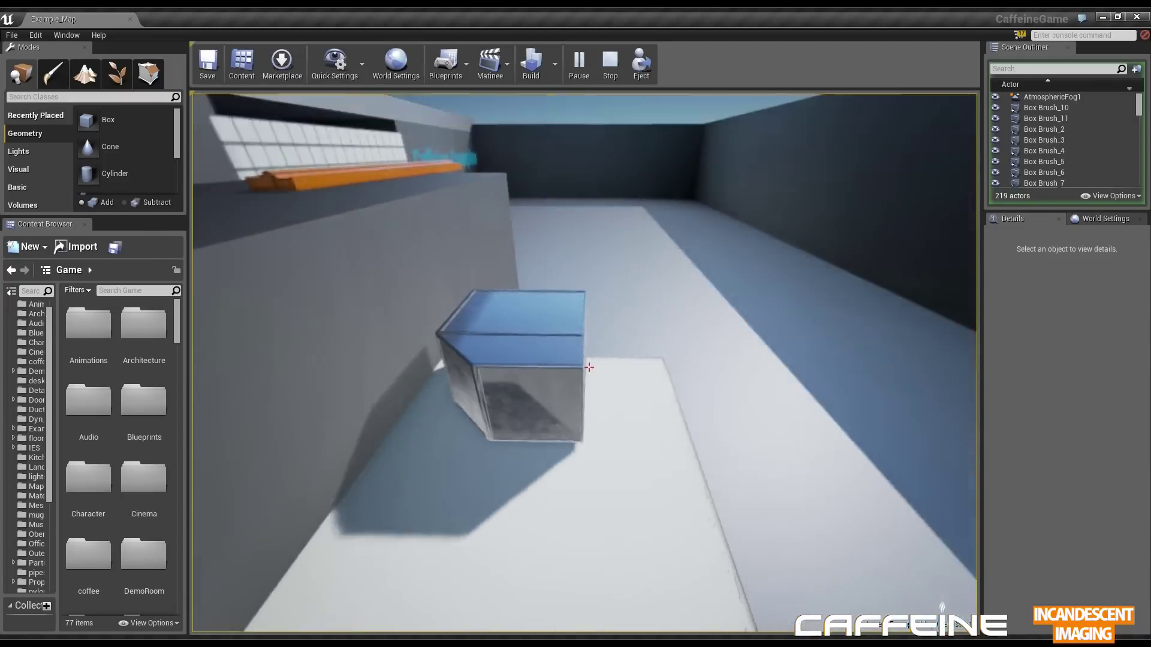
Jump from the desk over the second metal block onto the grey platform and walk up to the wooden beam
key(w)
key(space)
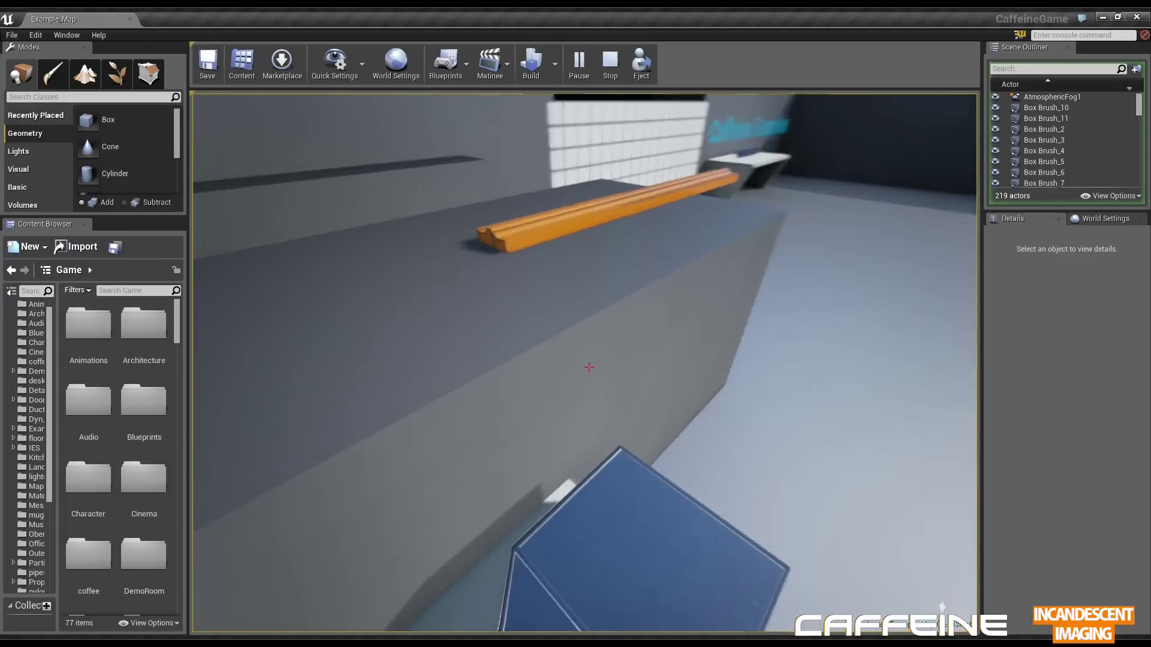
key(space)
key(w)
key(w)
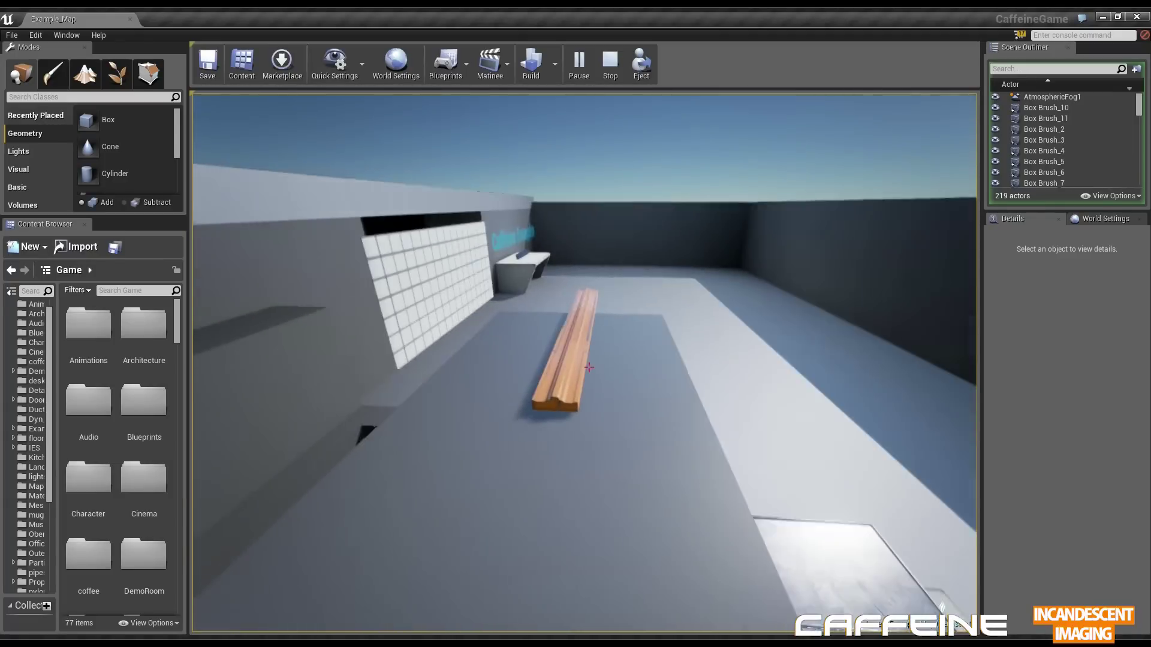
key(w)
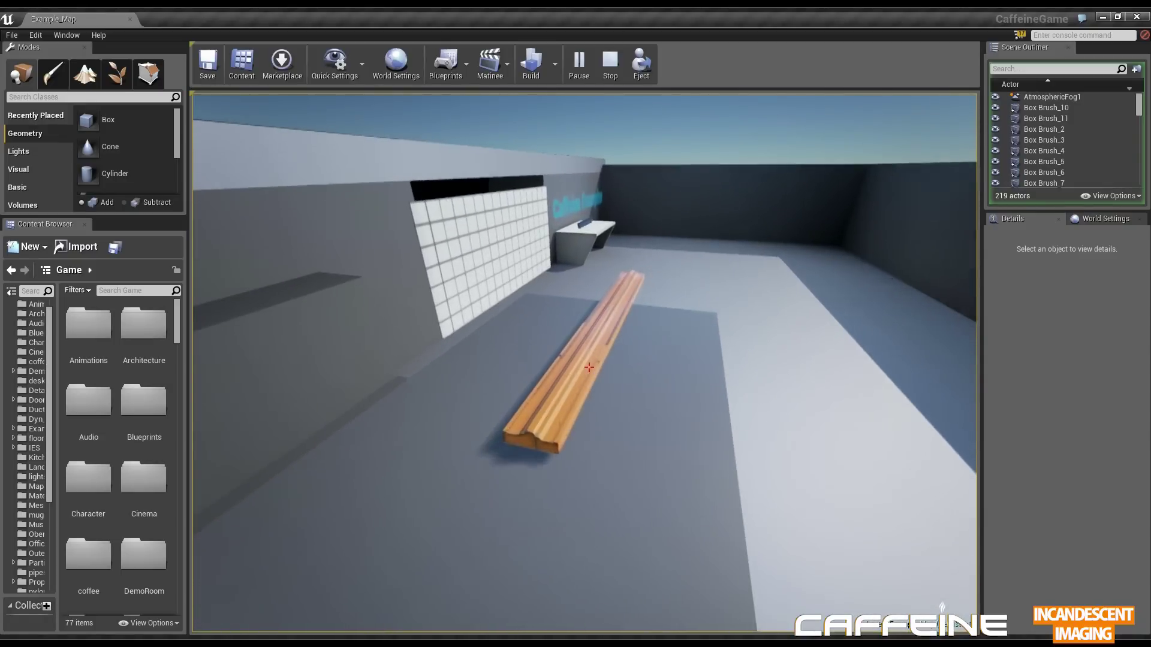
key(w)
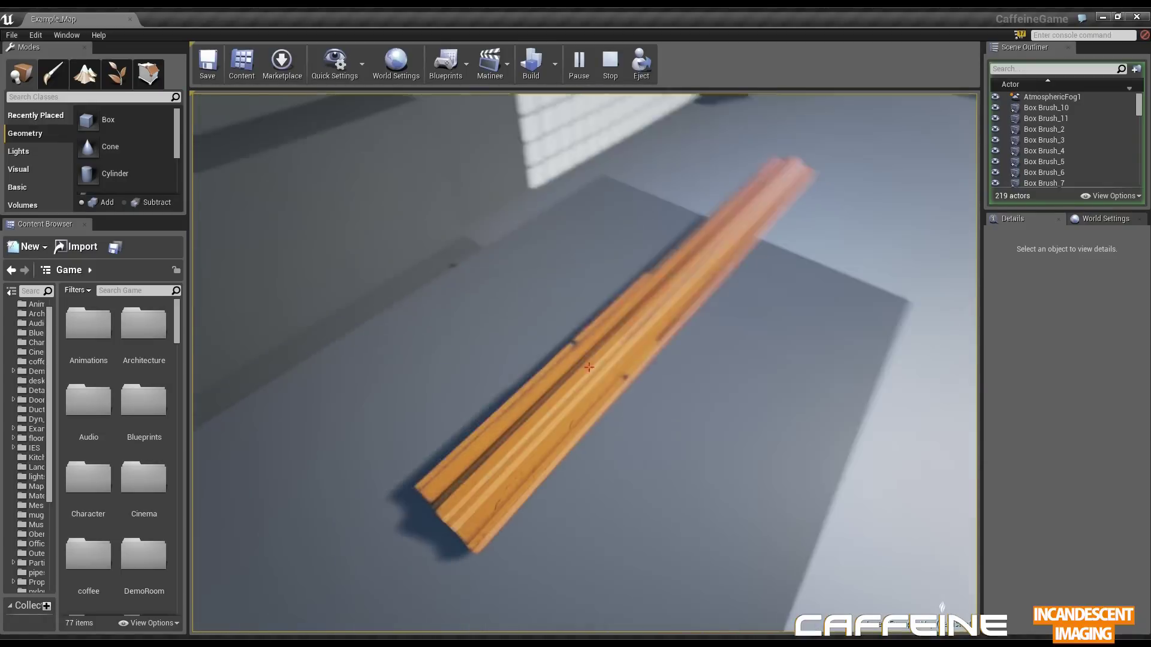
Throw the wooden beam off the grey platform onto the suspended white panels and walk up to the gaps between them
key(w)
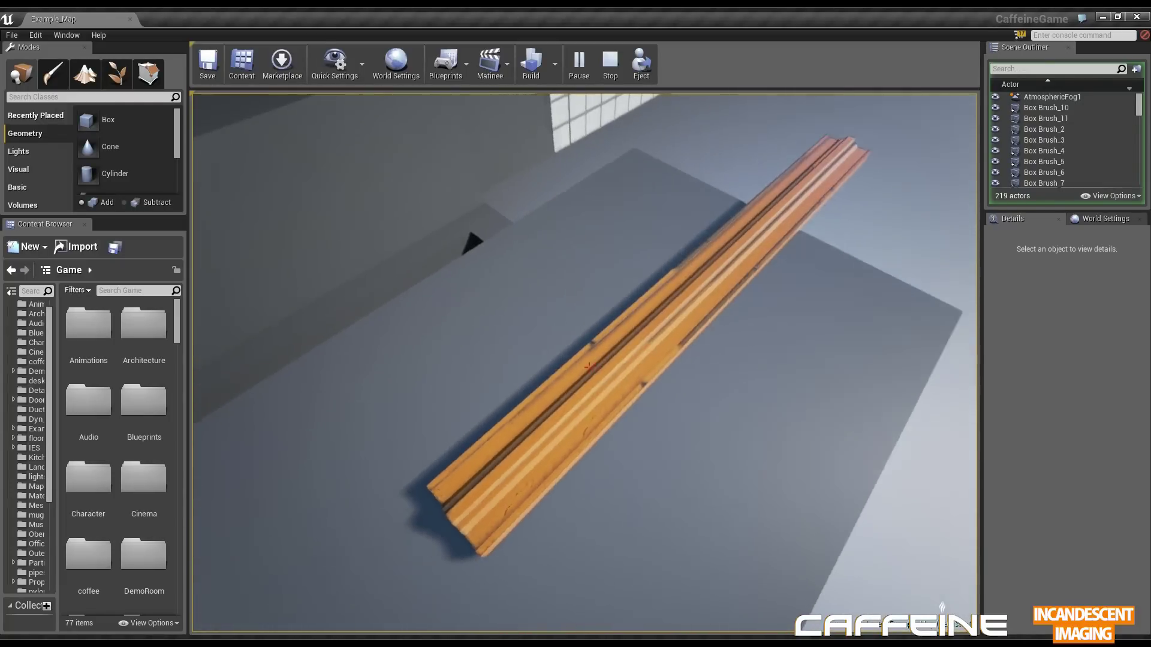
key(d)
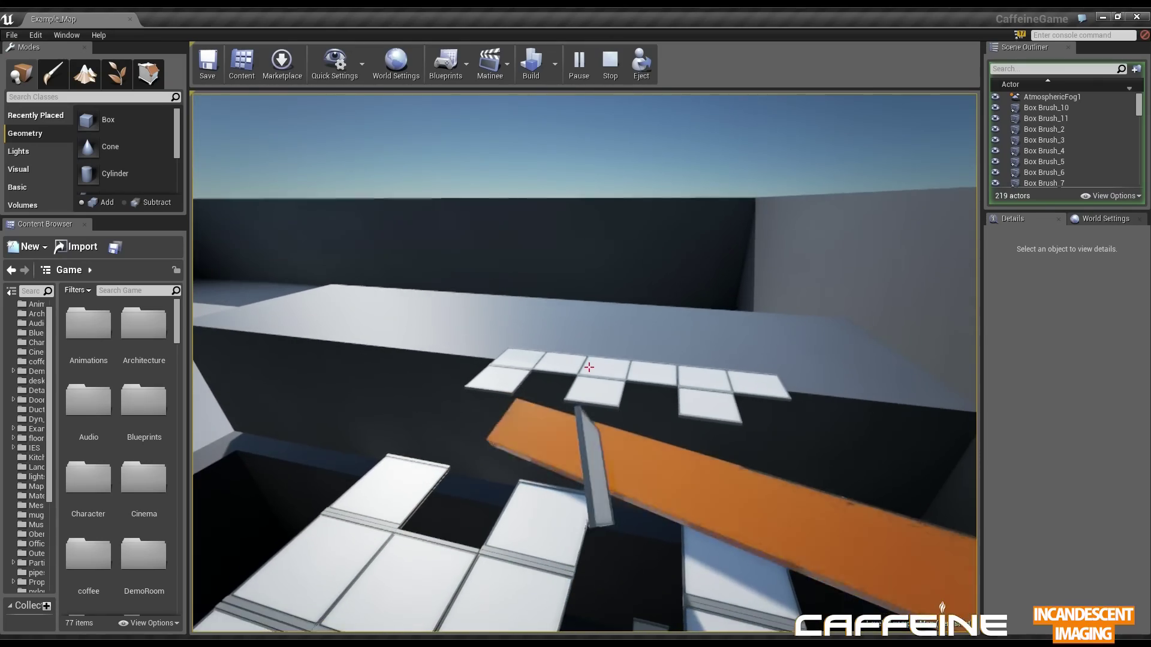
key(w)
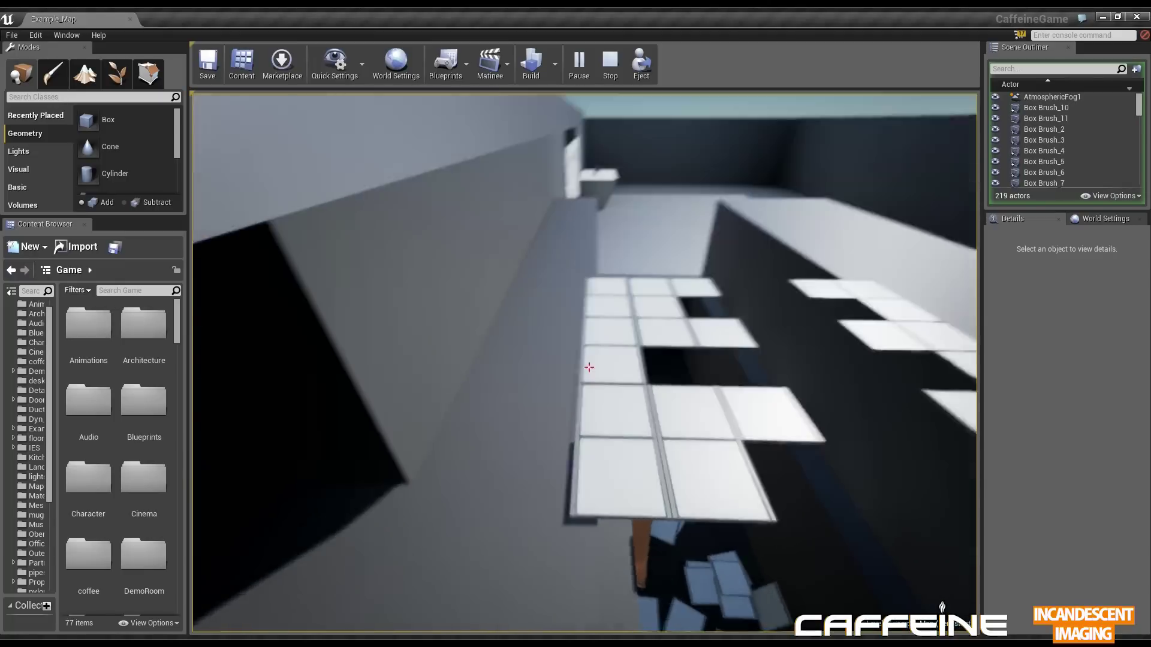
Walk along the ledge to the white panels beside the grey wall and knock them apart
key(w)
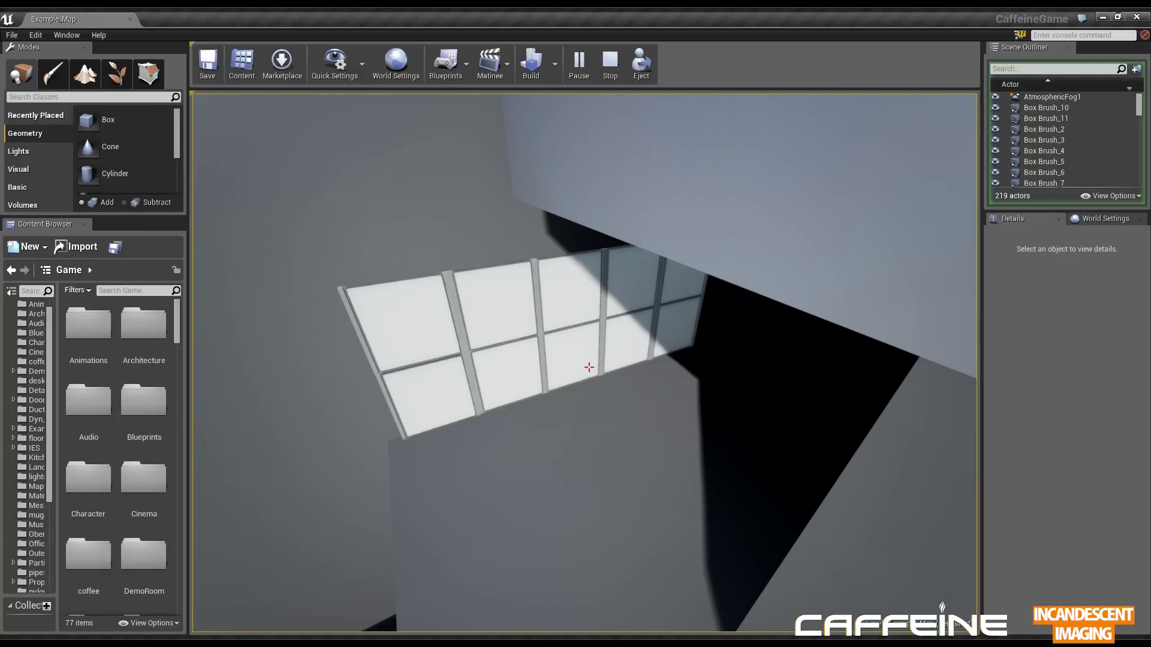
key(w)
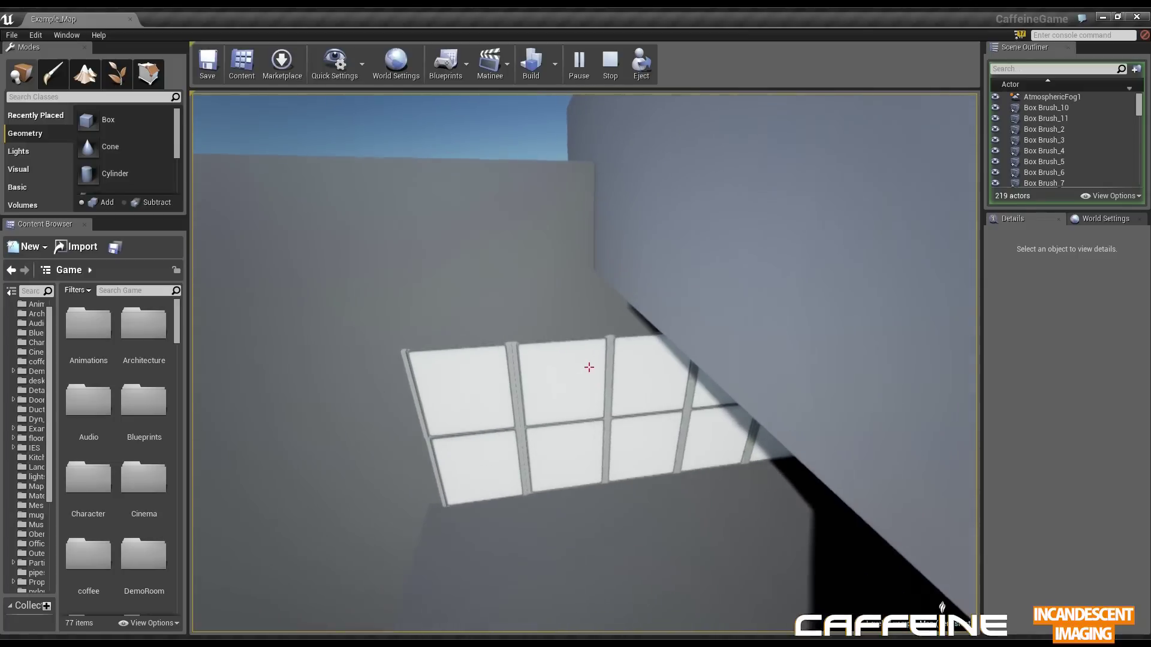
click(589, 367)
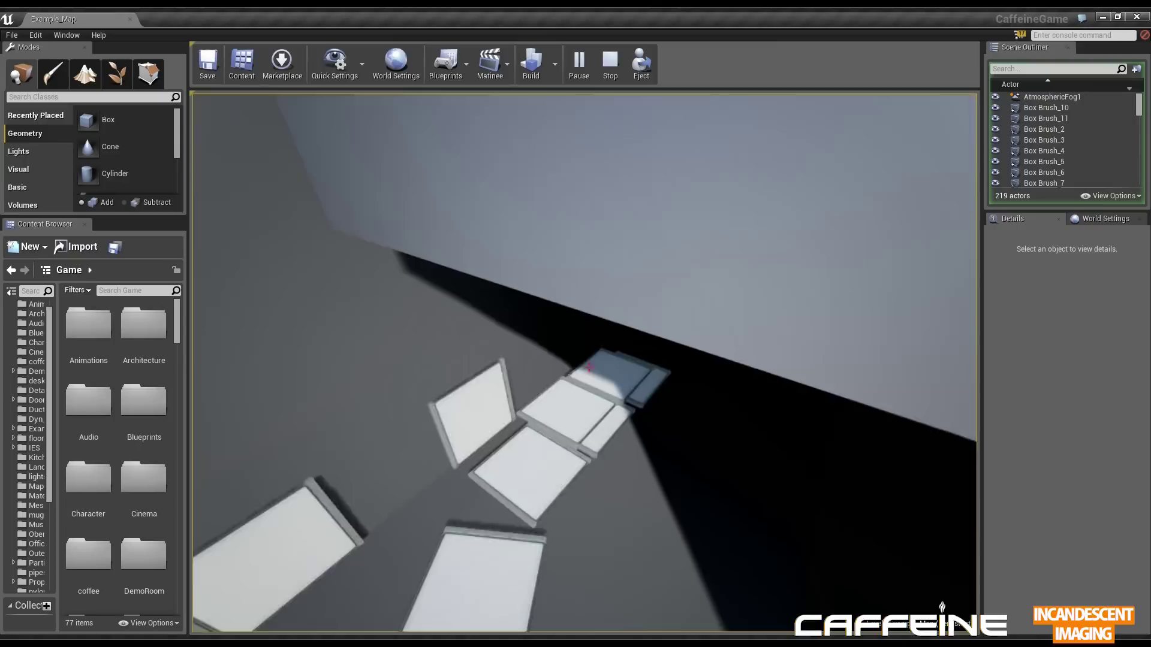
Get down to the lit floor and pick up the glowing light stick lying there
key(w)
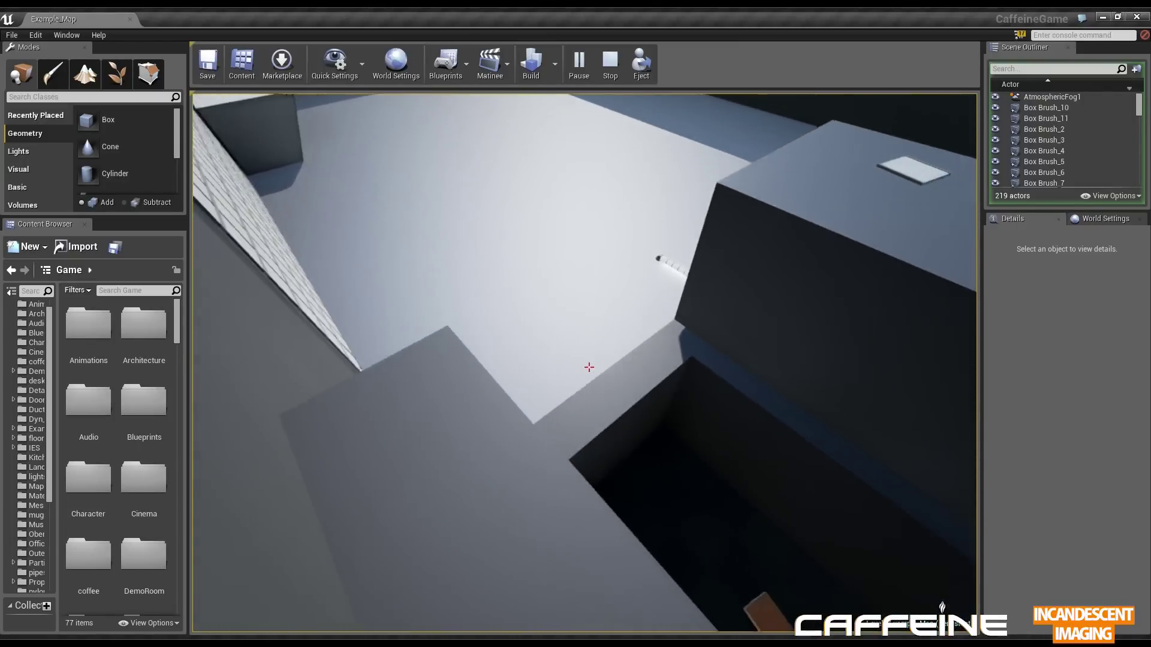
key(w)
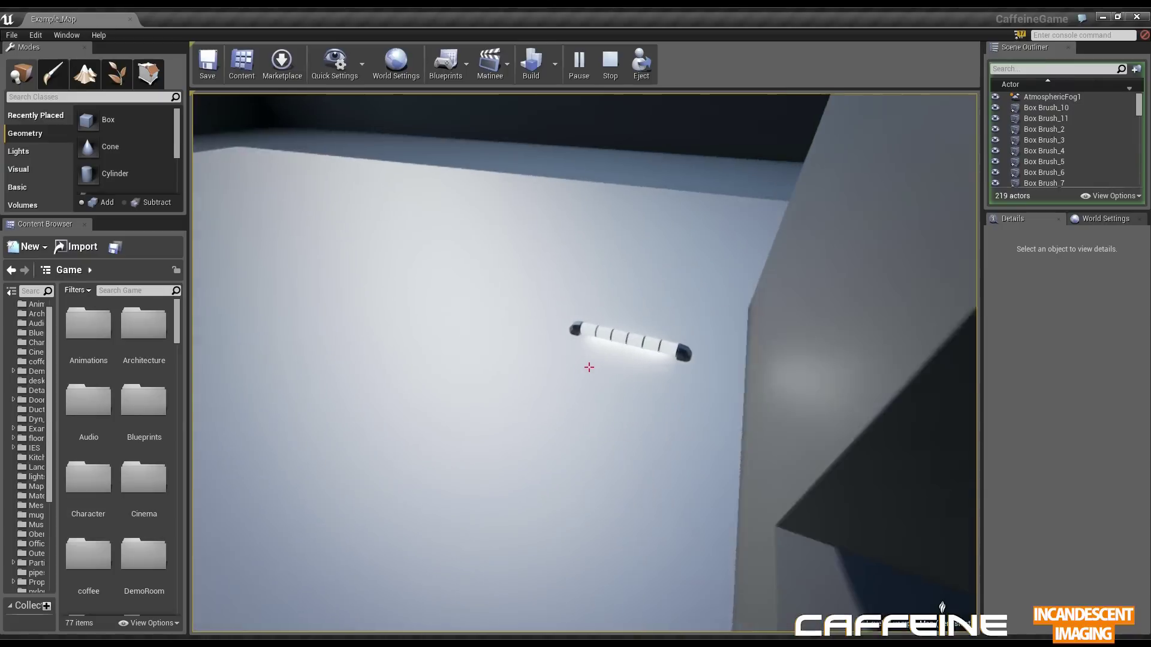
key(a)
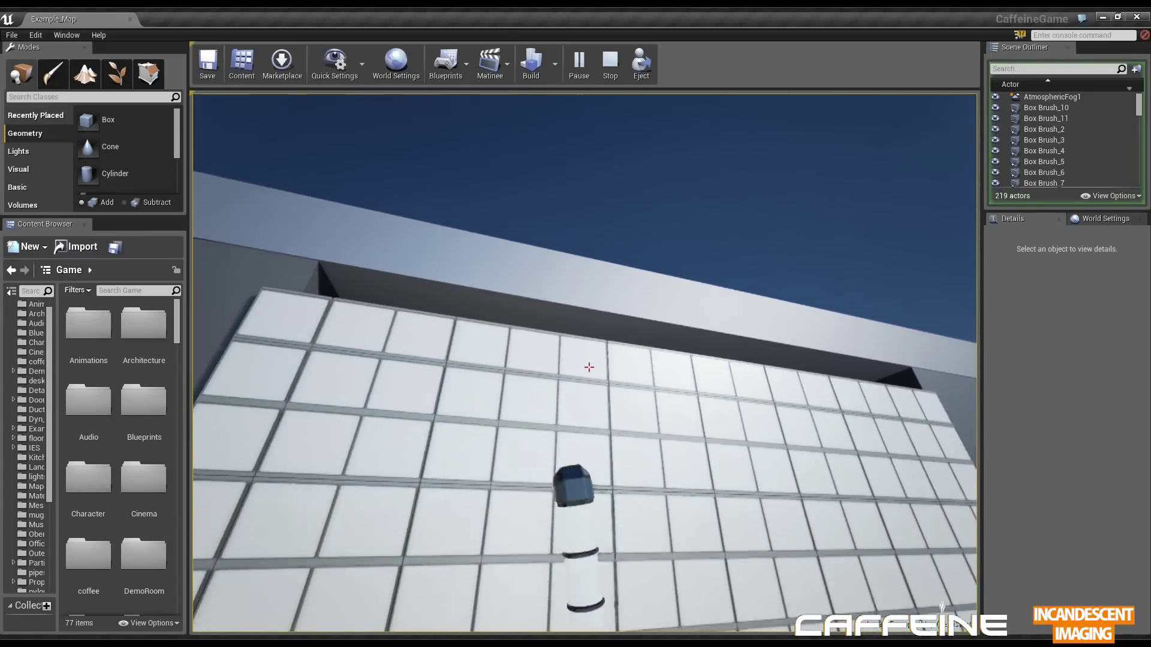
Break a hole in the white tiled wall with the light stick and walk through it into the dark room
click(589, 367)
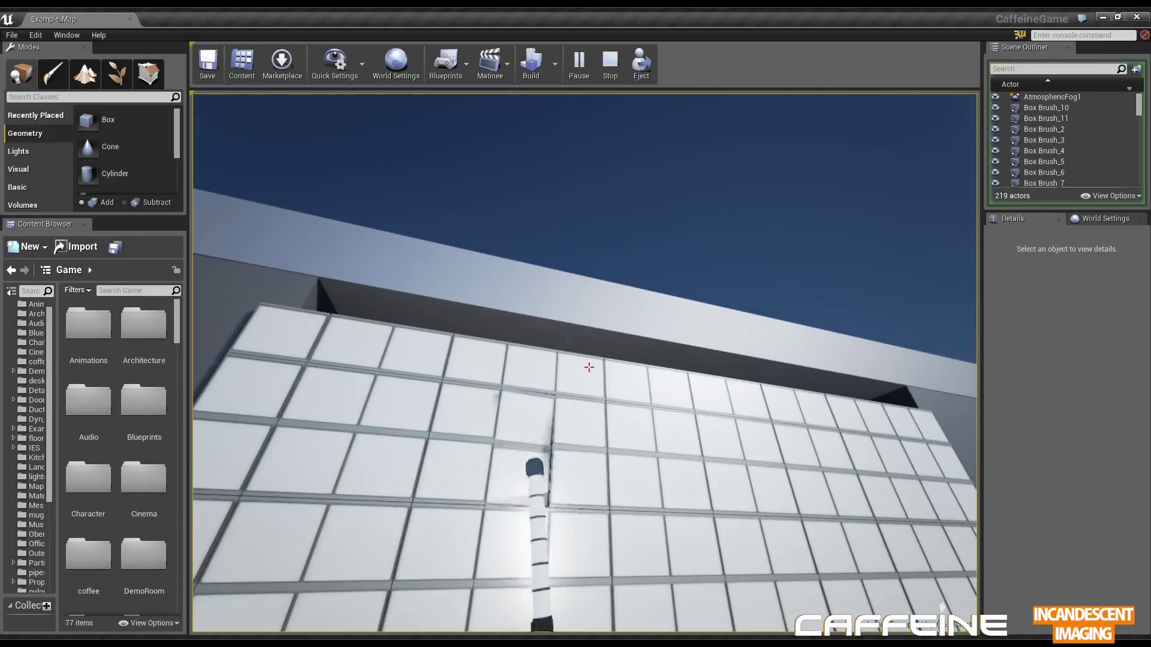
click(590, 368)
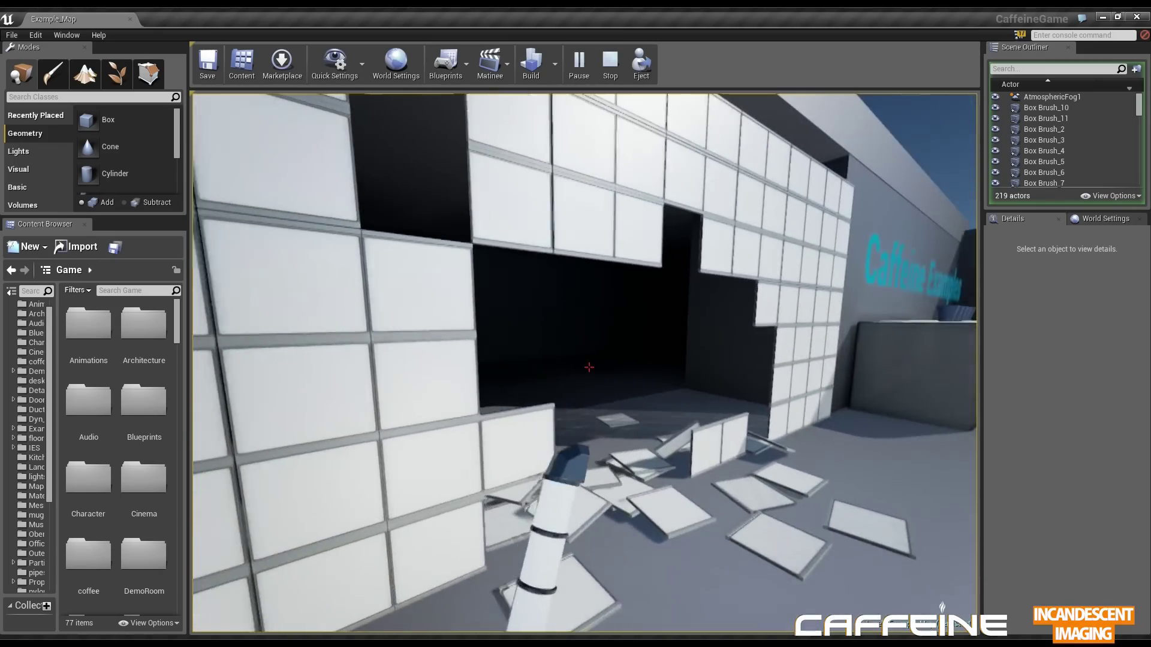
key(w)
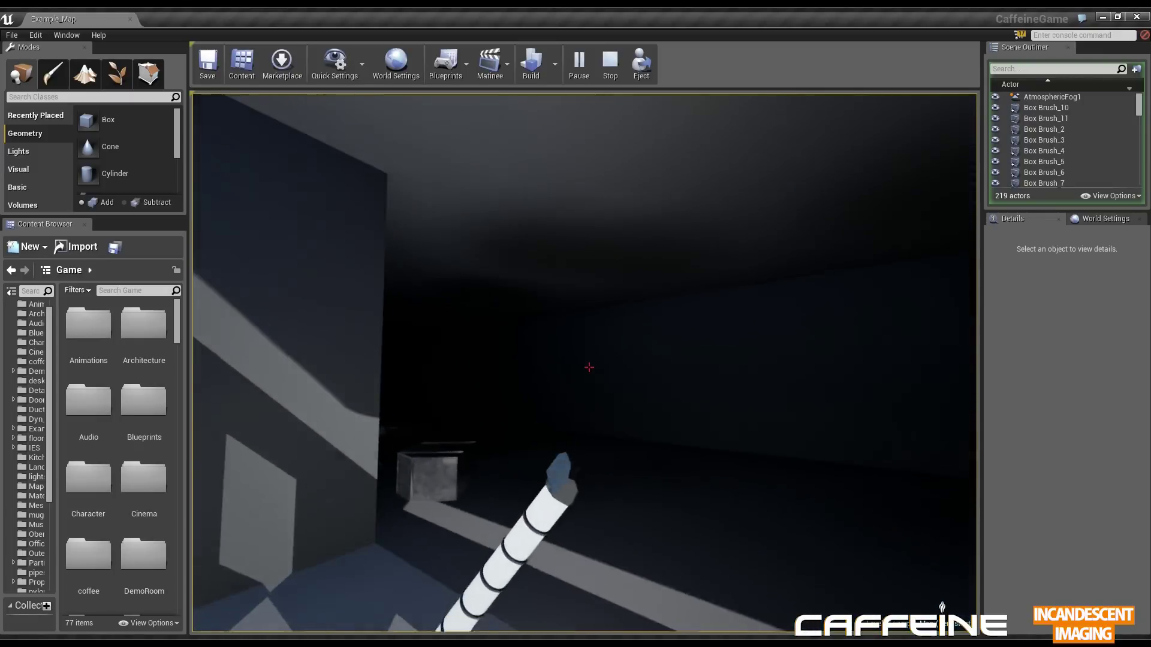
Light up the metal blocks in the dark room with the light stick while circling them
key(w)
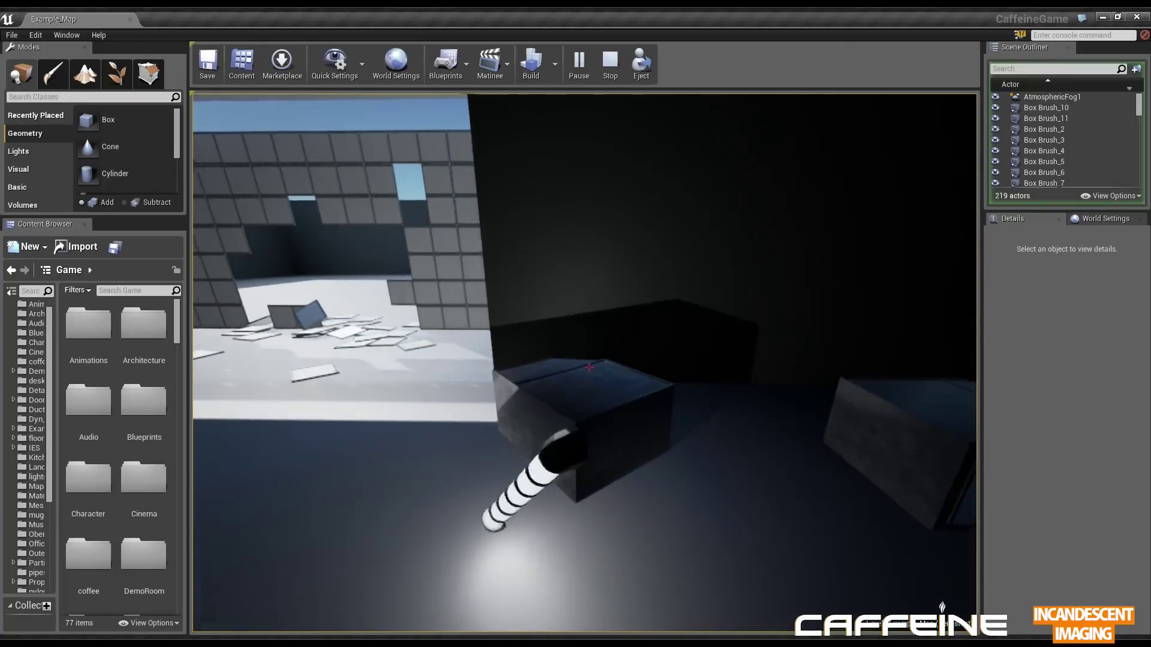
key(d)
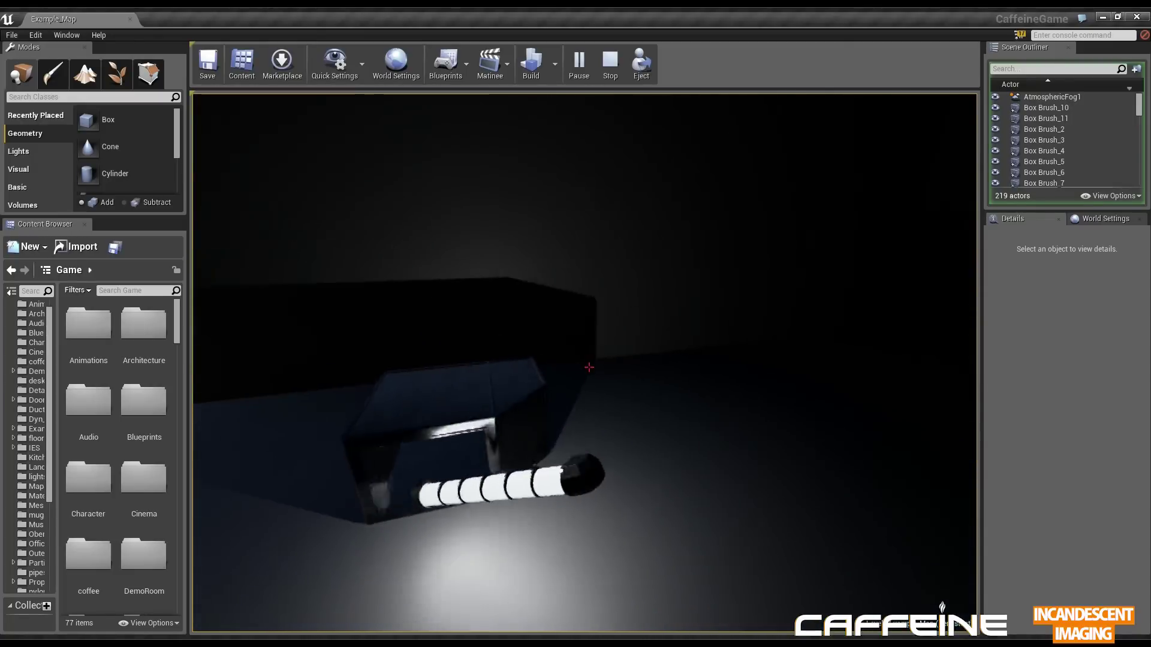
key(d)
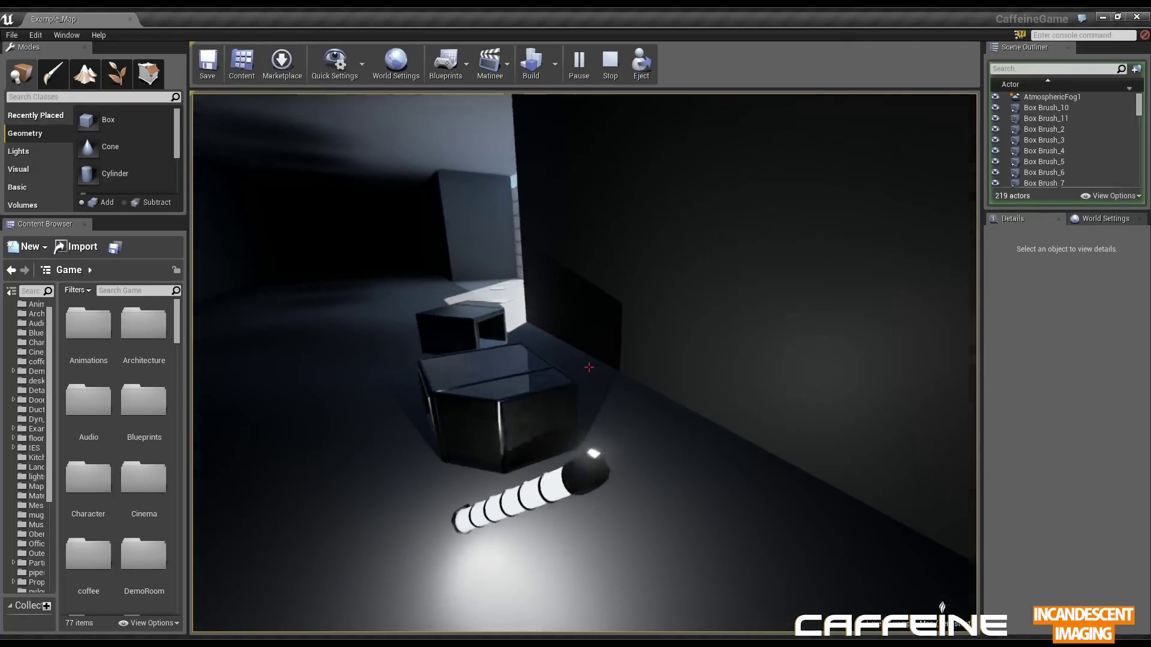
Carry the light stick through the dark corridor from one end to the other to check how it lights the walls
key(w)
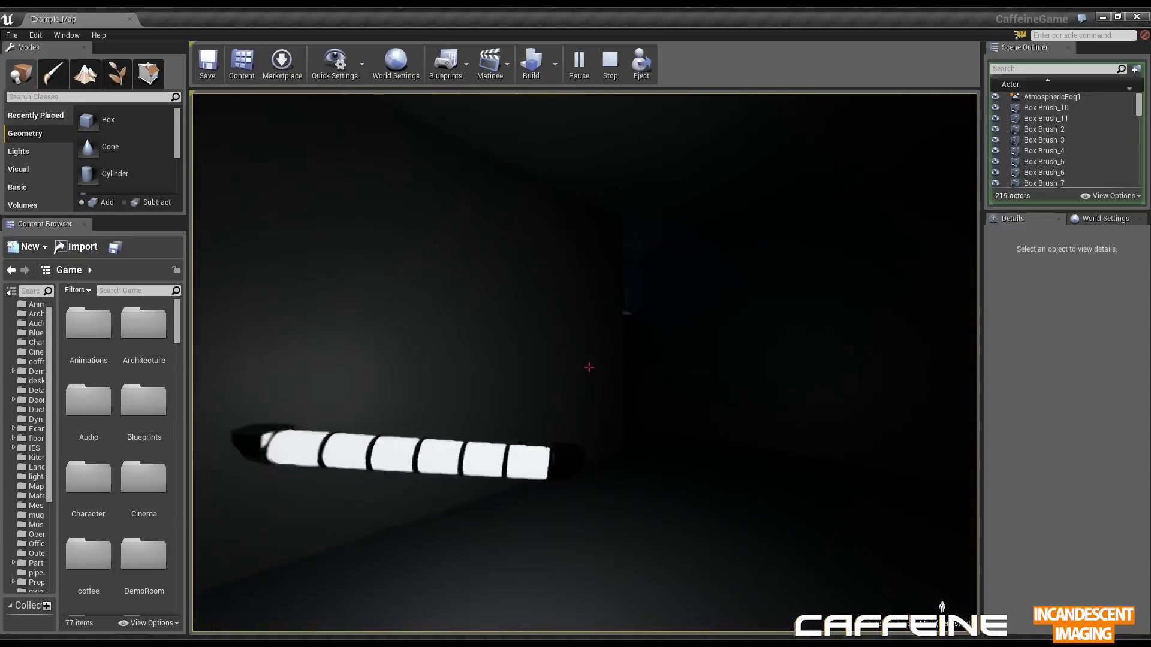
key(w)
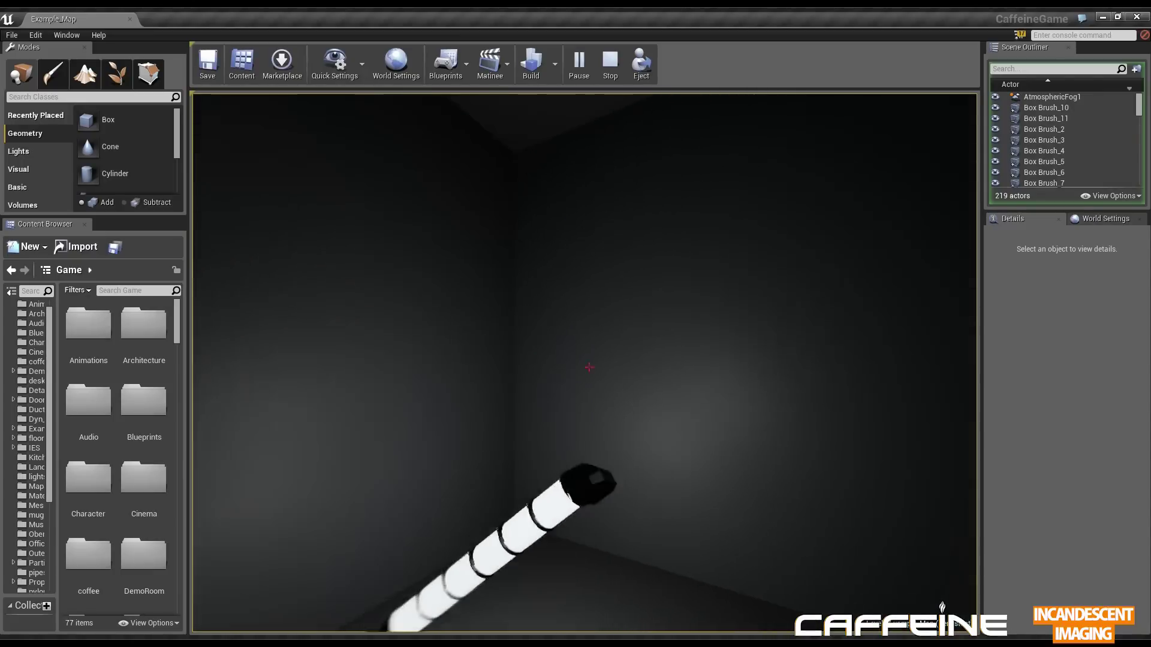
key(w)
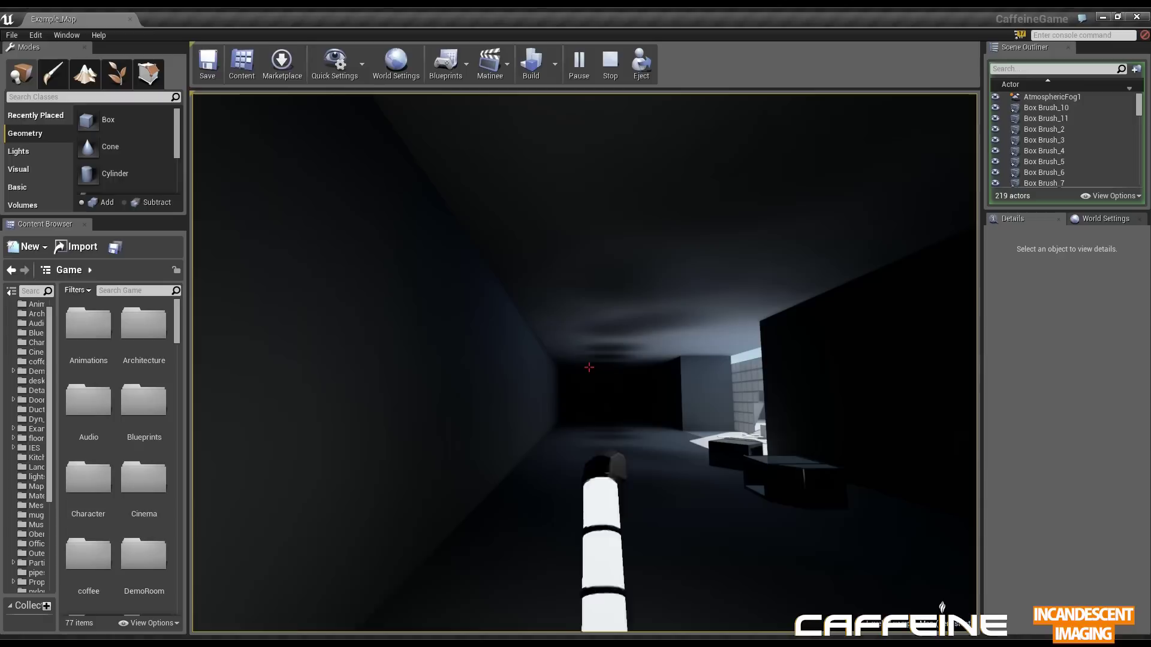
key(w)
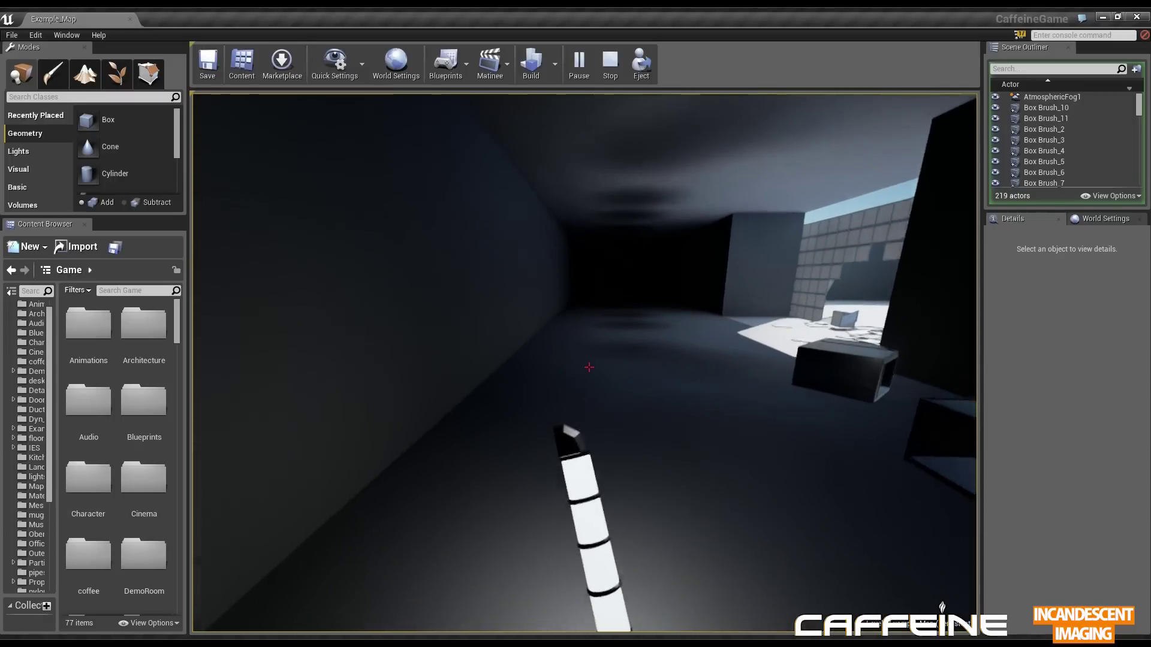
key(w)
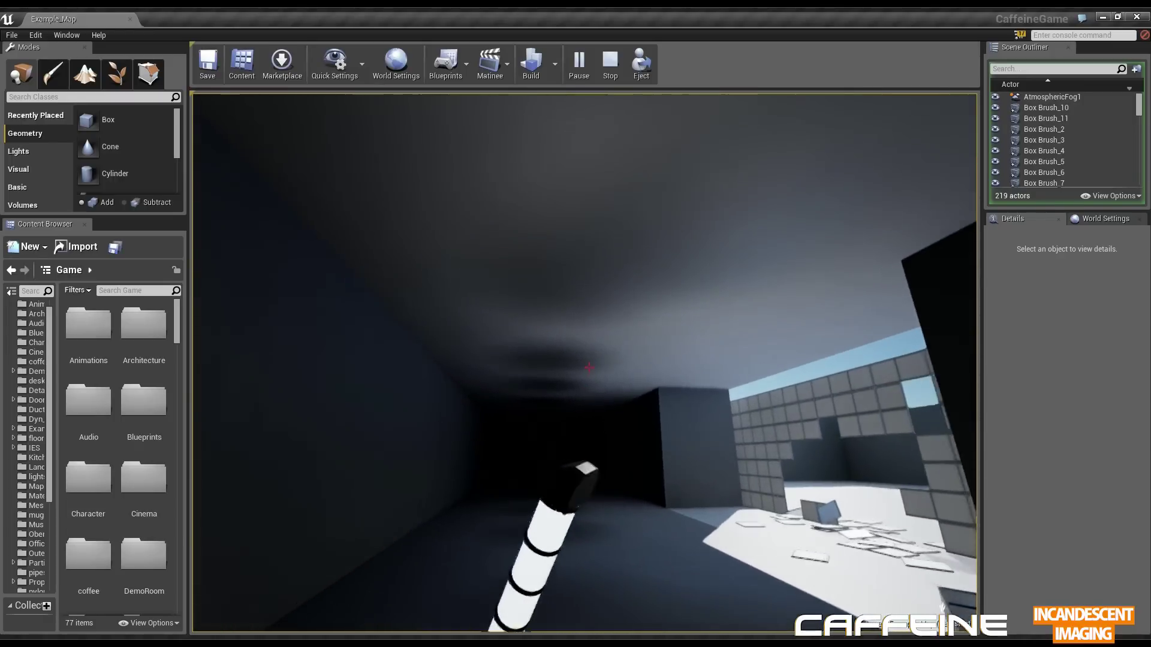
key(w)
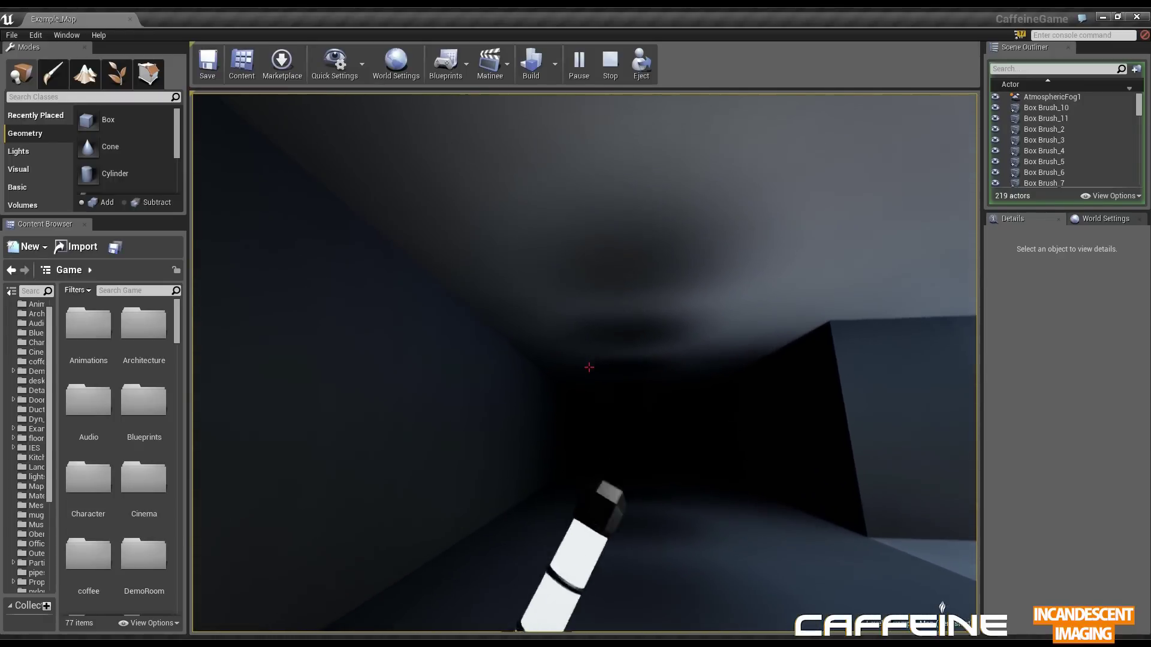
key(w)
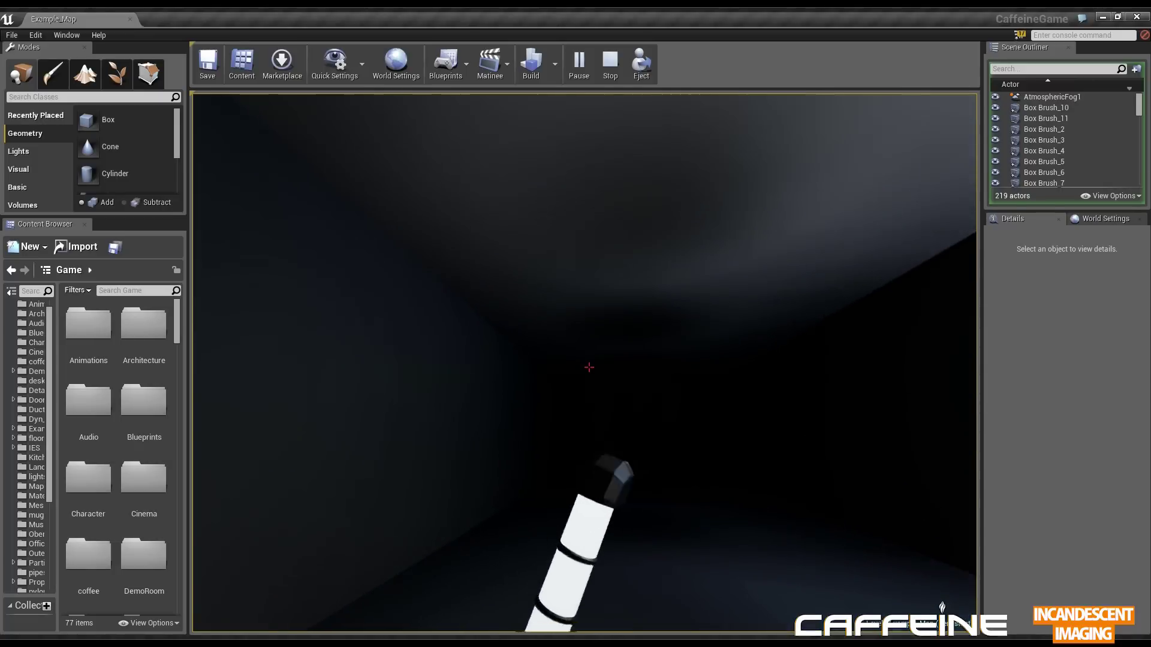
key(w)
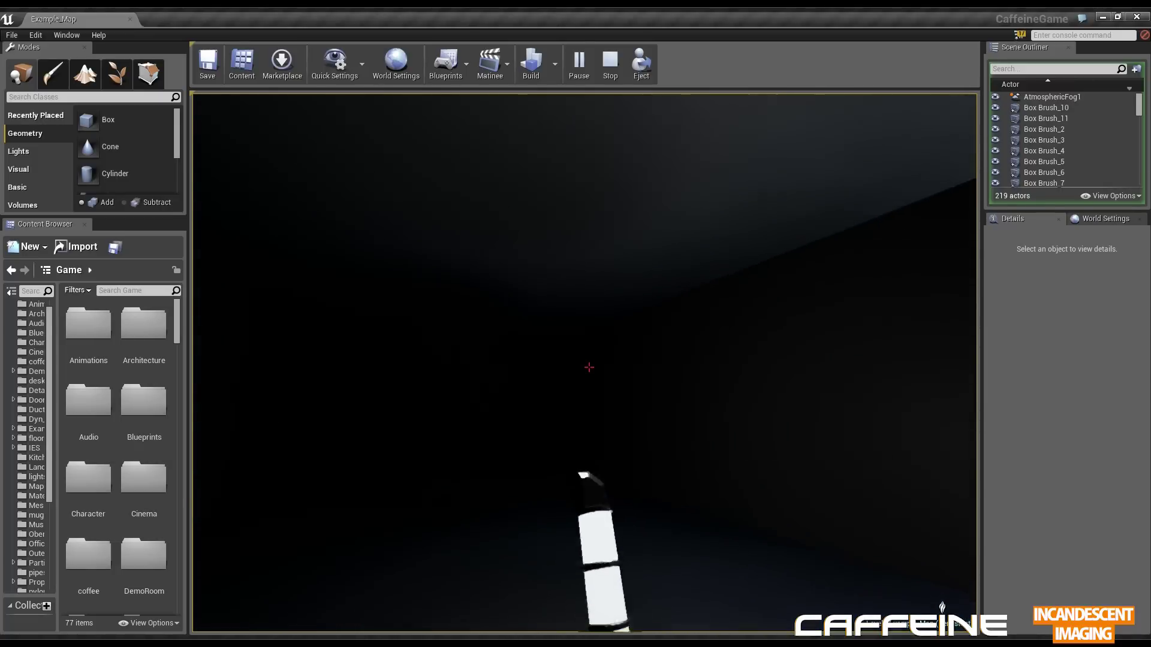
Throw the light stick into the dark end of the corridor, look back at its glow and stop the playtest
key(w)
key(w)
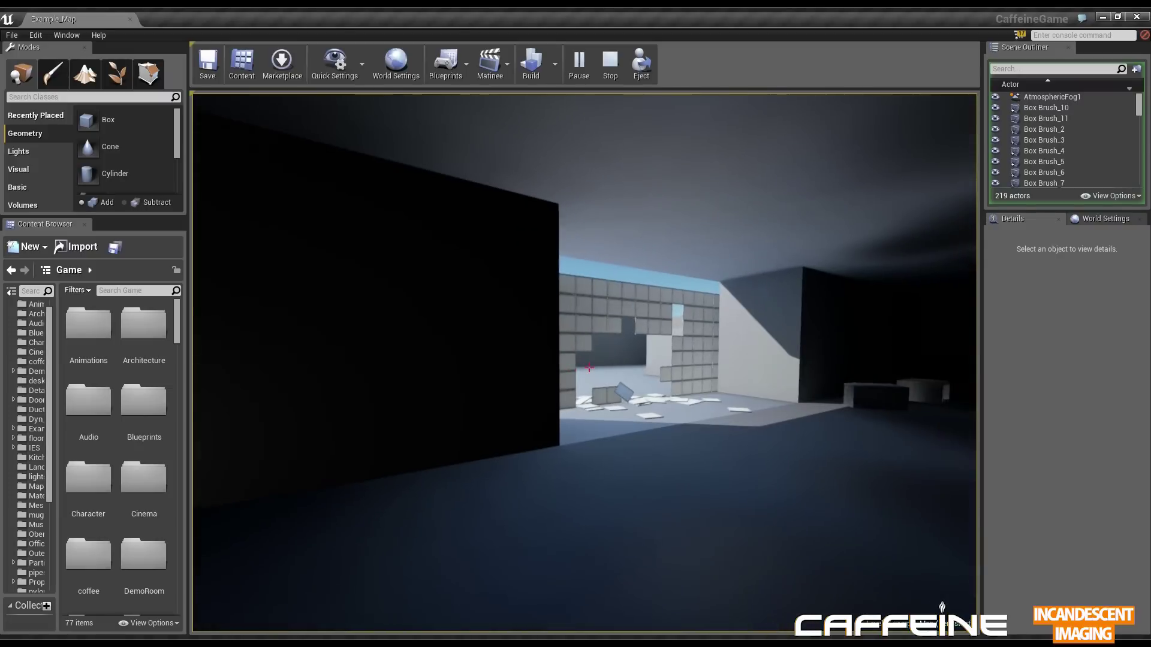
key(w)
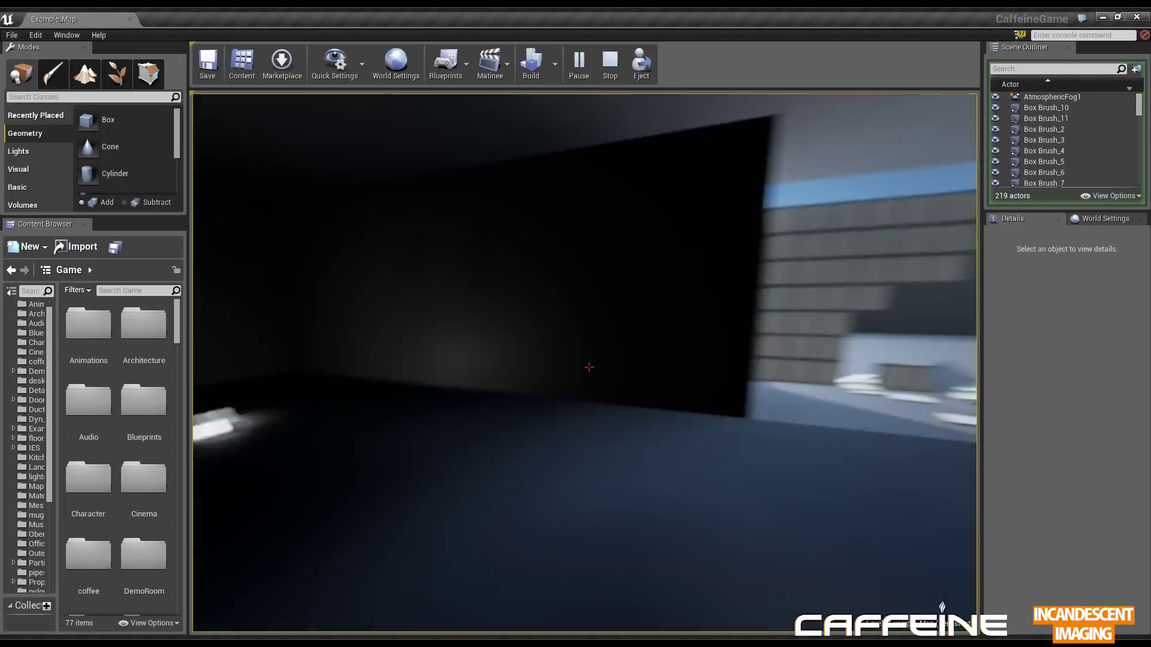
key(w)
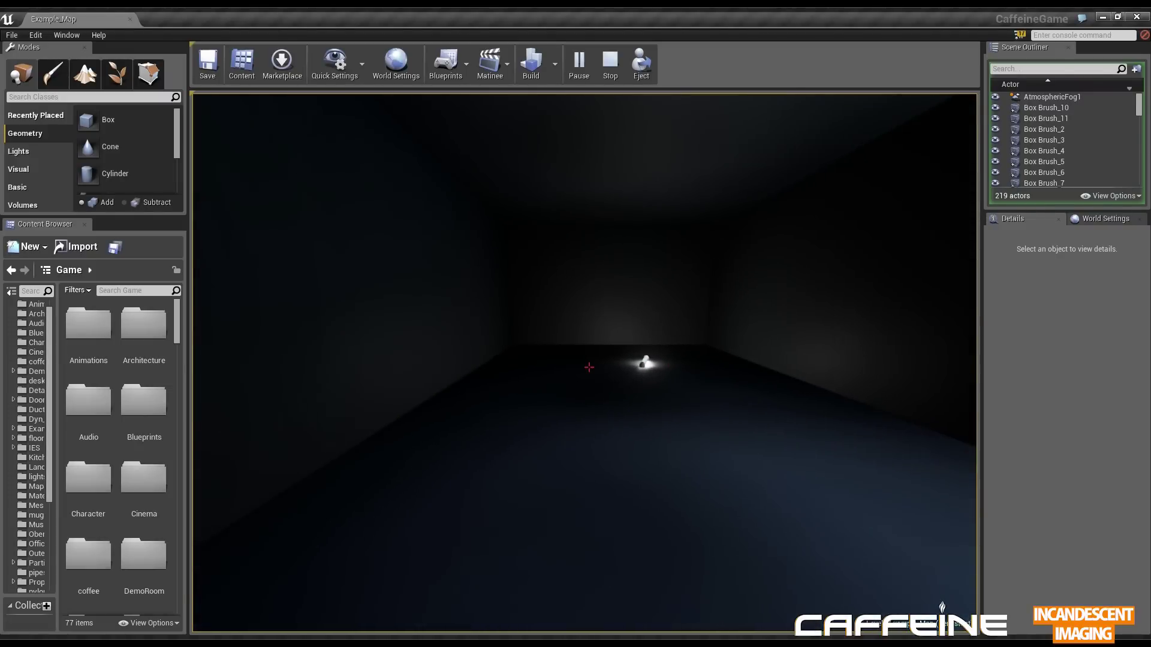
key(Escape)
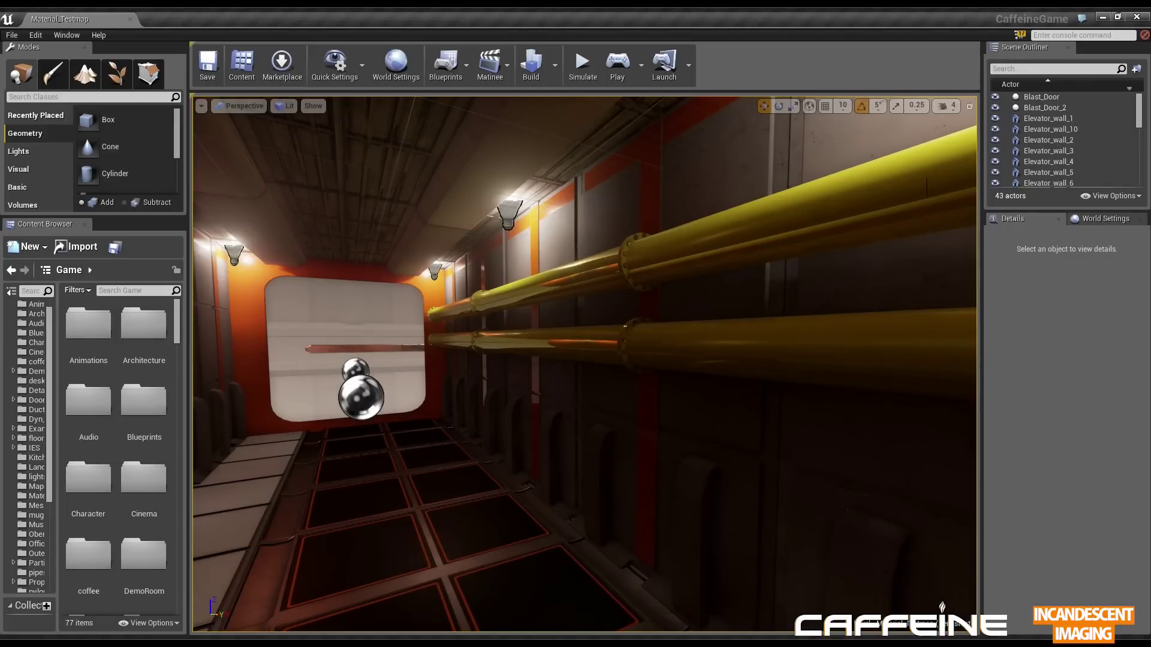
Fly through the Material_Testmap corridor to examine its blast door, yellow pipes, lamps and wall materials
key(w)
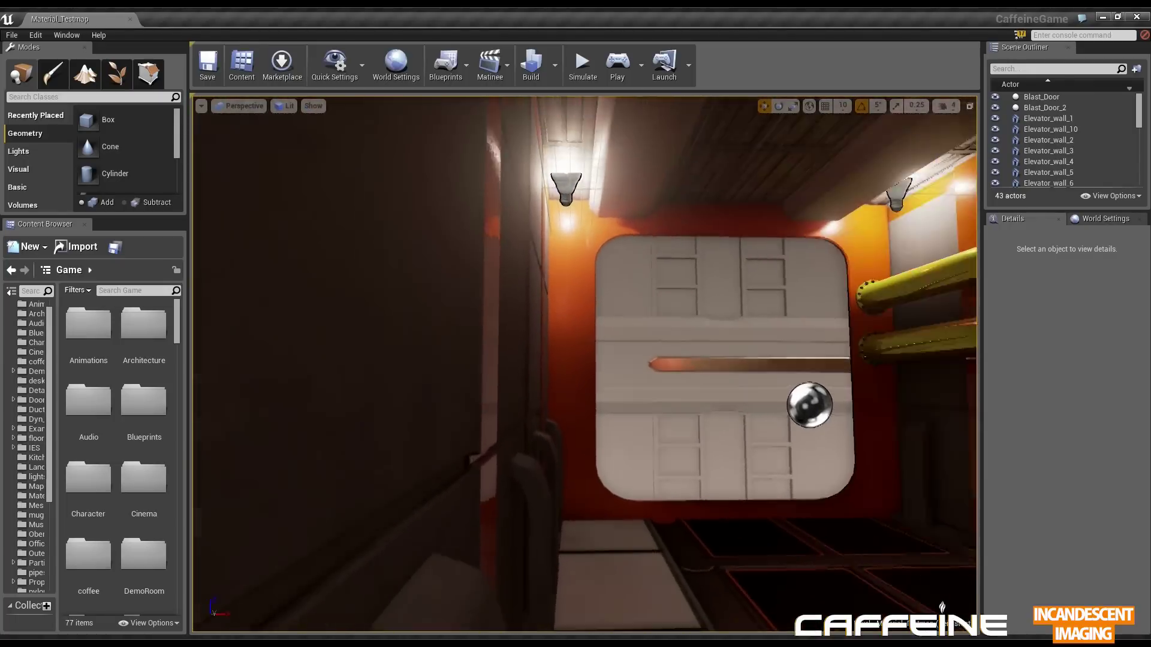
key(w)
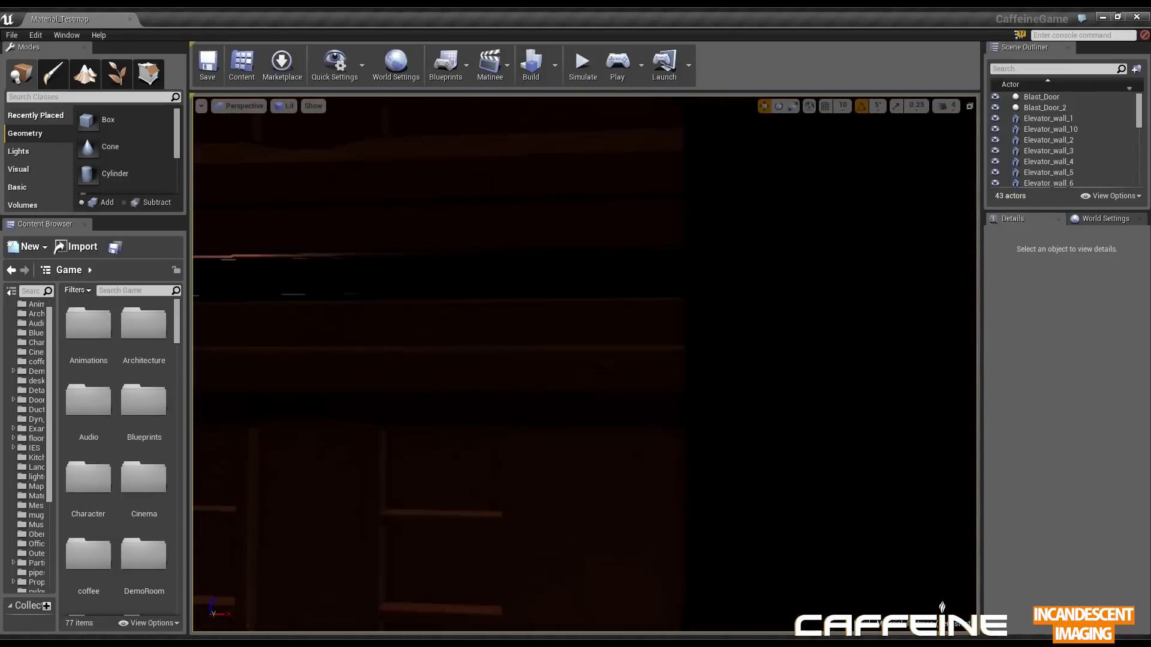
key(s)
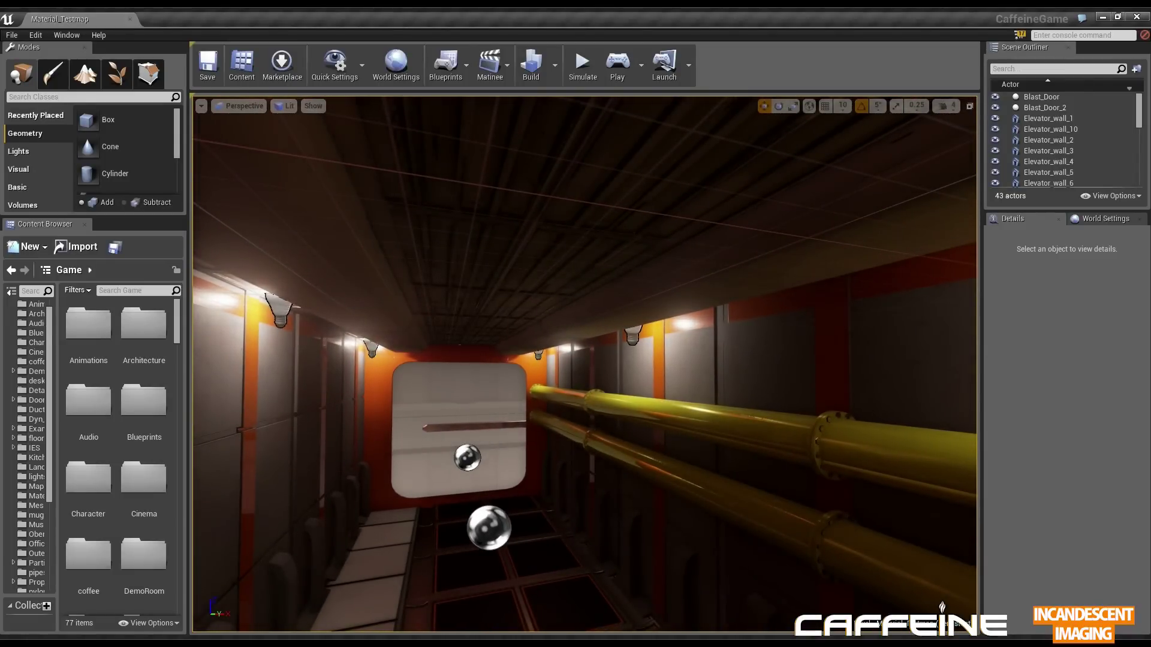
Select the wall segment behind the yellow pipes, enter mesh paint mode and brush vertex colours onto it
click(786, 360)
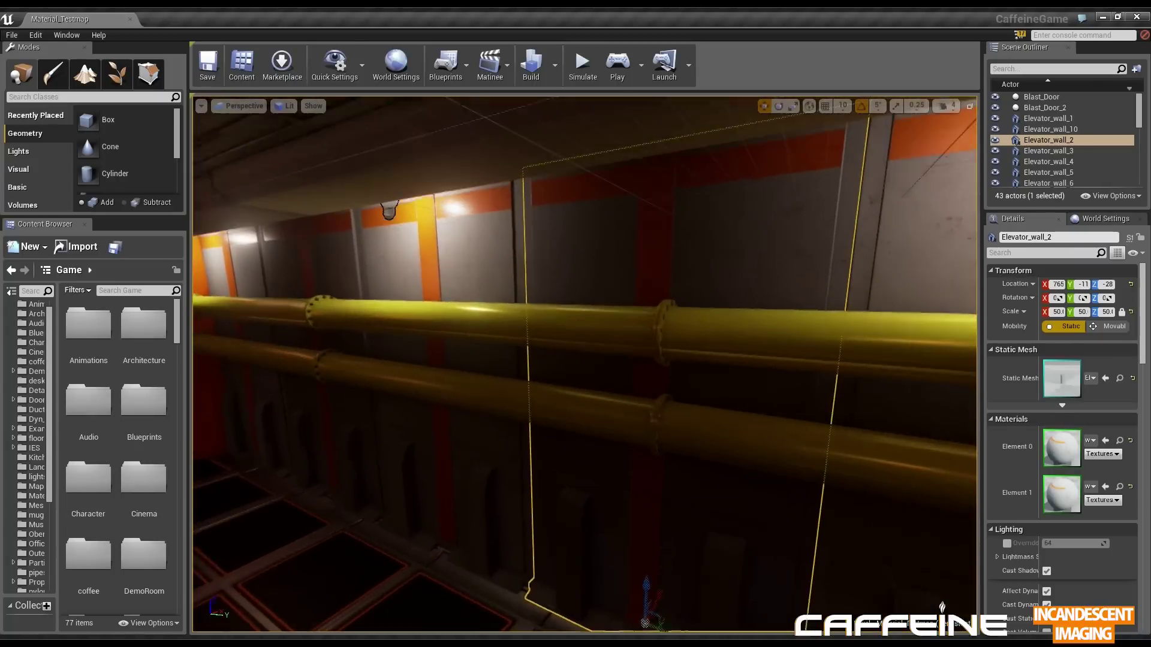
click(53, 72)
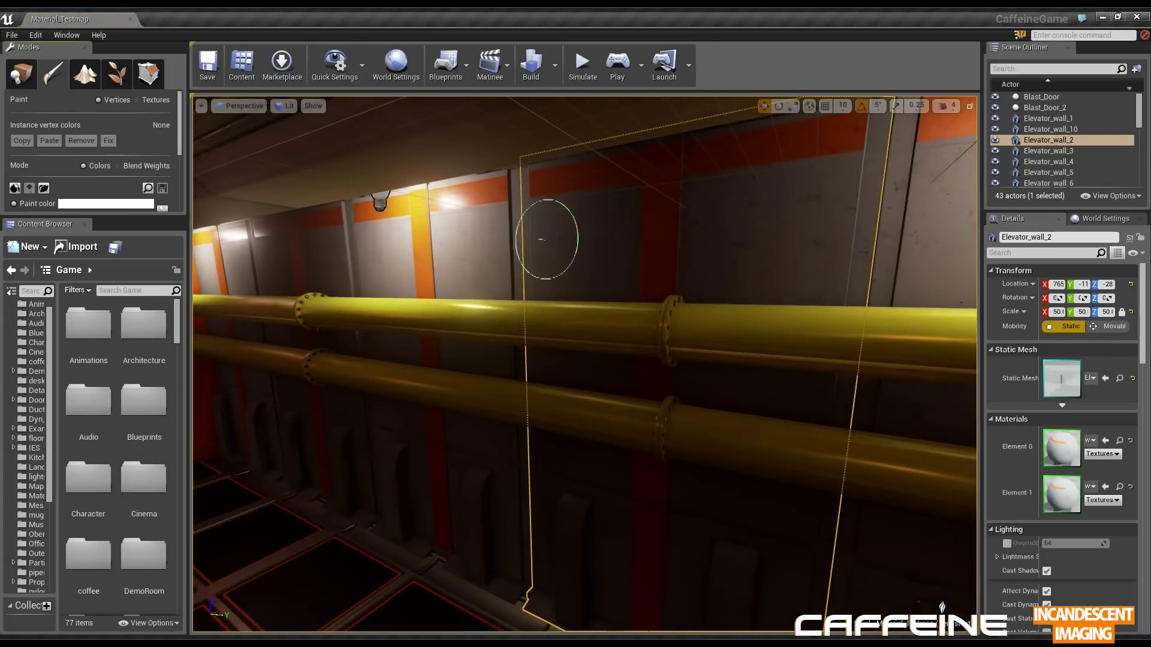
drag(542, 240, 468, 348)
click(555, 346)
drag(555, 346, 293, 224)
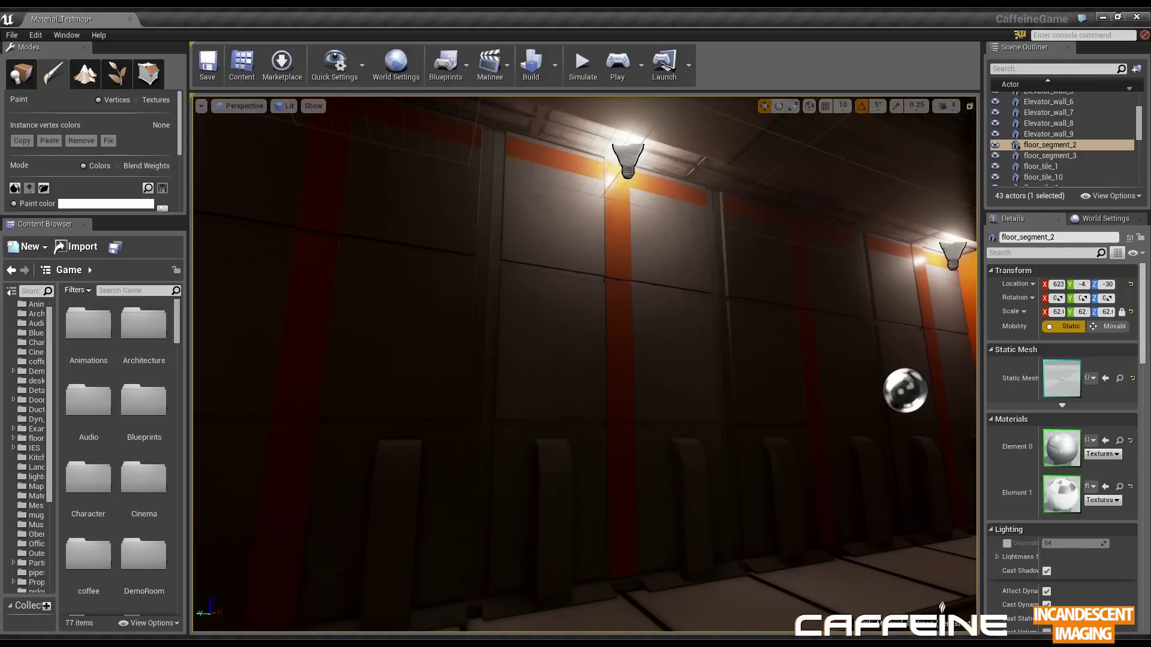
Select the wall segment under the lamp opposite the pipes and paint its vertices with only the blue channel enabled
click(584, 230)
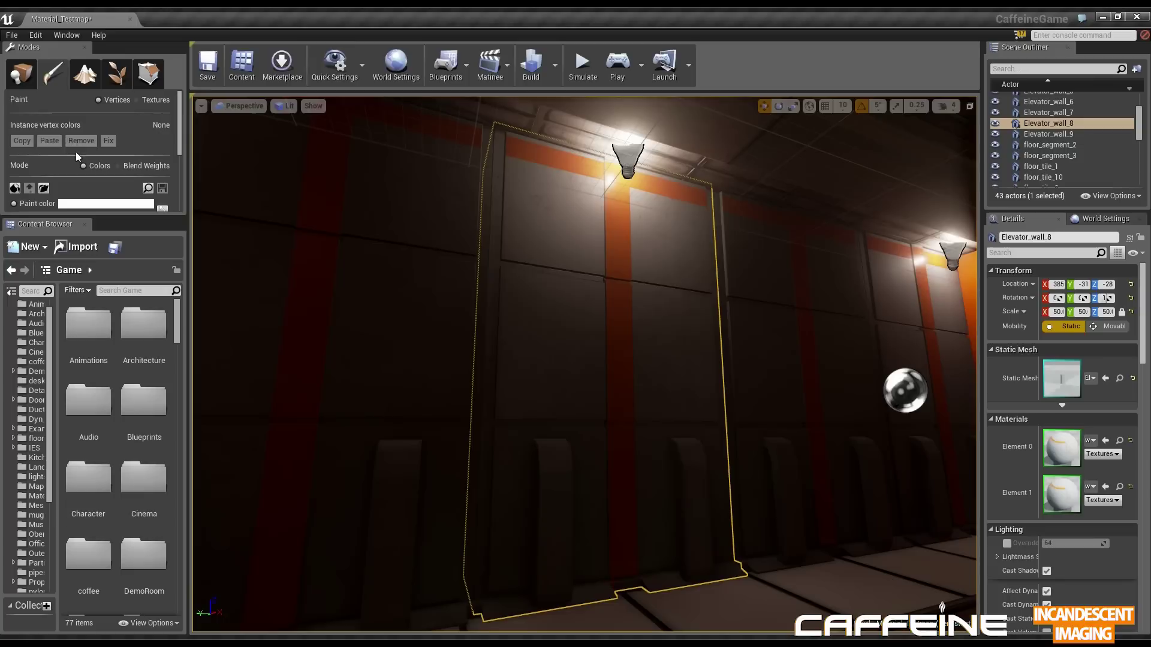
scroll(66, 153, down, 3)
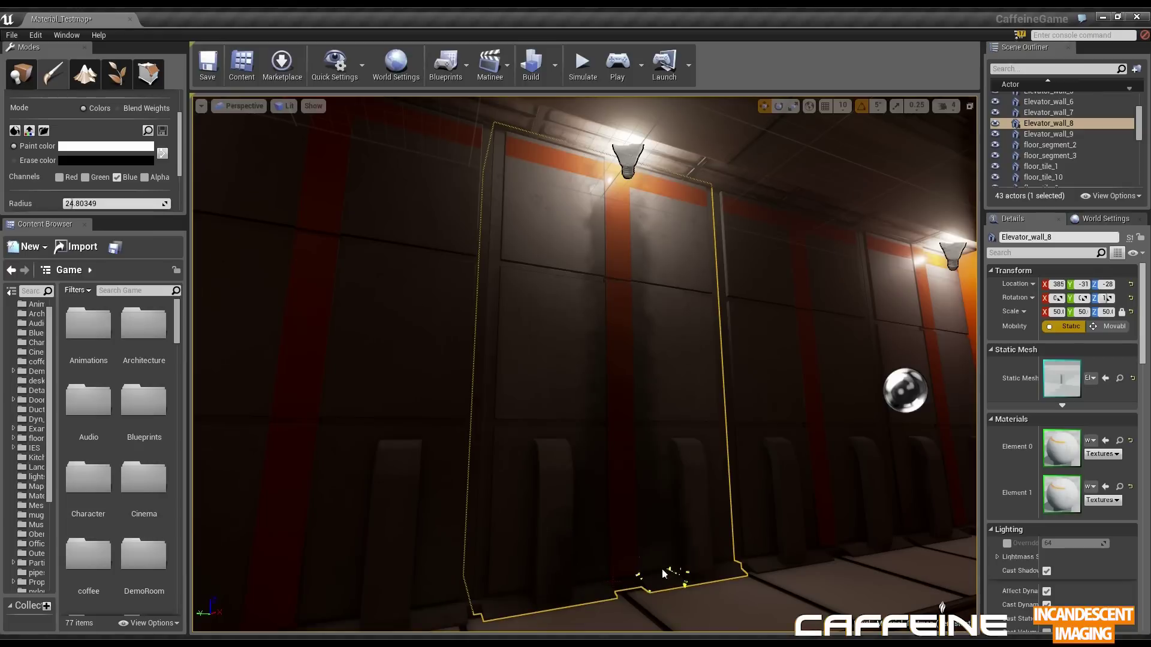
Paint the blue channel onto the pale floor tile at the foot of the wall beneath the lamp
mouse_move(603, 520)
mouse_down()
mouse_move(755, 515)
mouse_move(716, 491)
mouse_move(713, 467)
mouse_move(701, 474)
mouse_move(695, 438)
mouse_up()
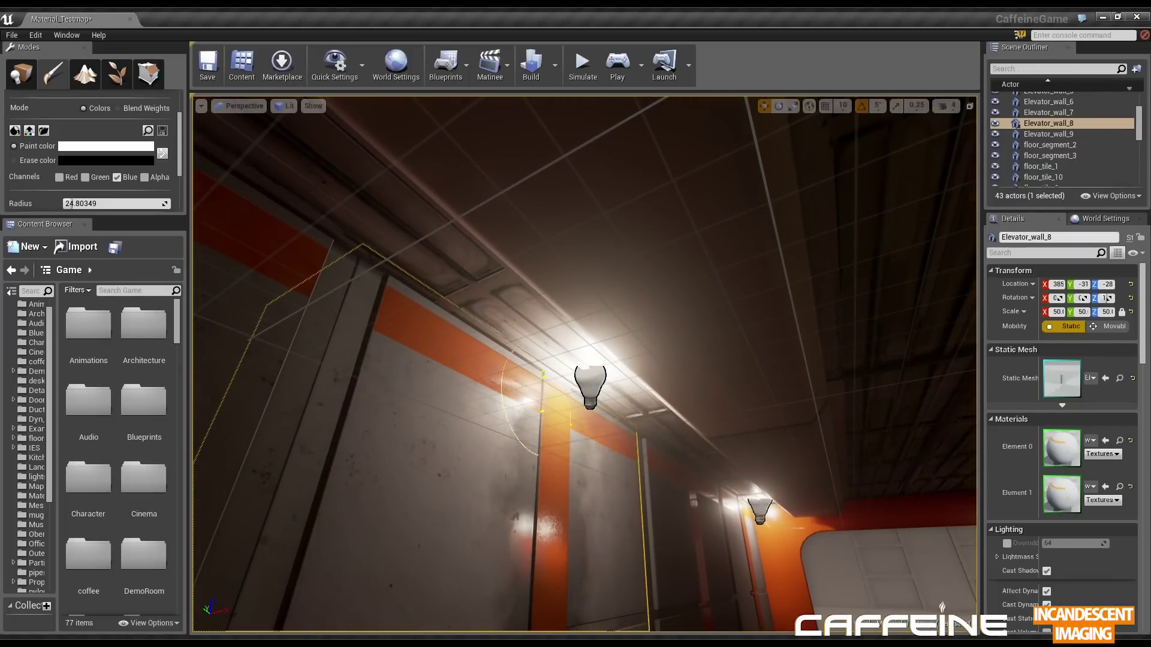
mouse_move(546, 405)
mouse_down()
mouse_move(599, 474)
mouse_move(623, 564)
mouse_up()
drag(633, 516, 570, 410)
click(570, 410)
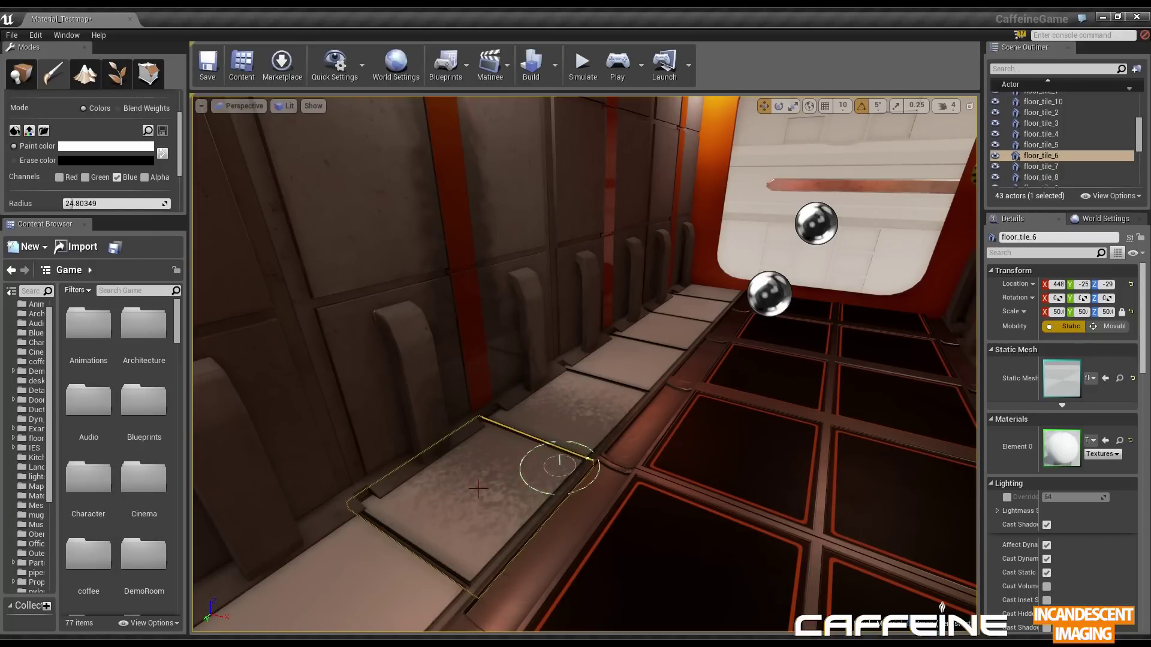
Paint the blue channel onto the dark tiles and side rail of the two floor segments, floor_segment_3 and floor_segment_2
drag(478, 489, 439, 525)
key(d)
click(531, 412)
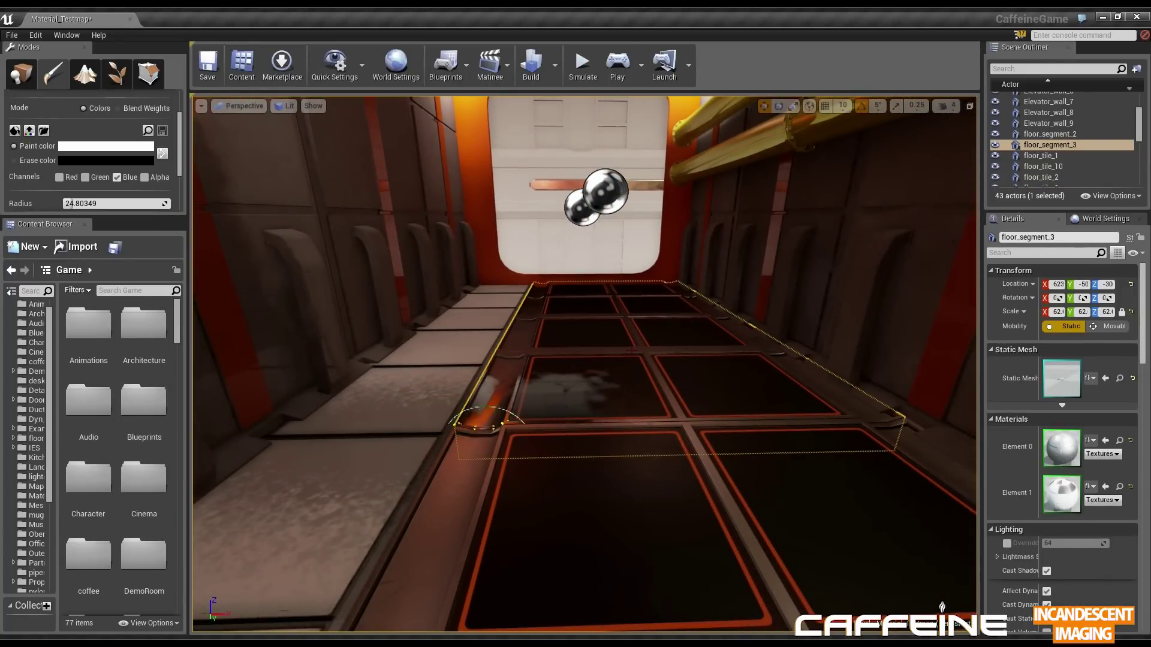
click(492, 429)
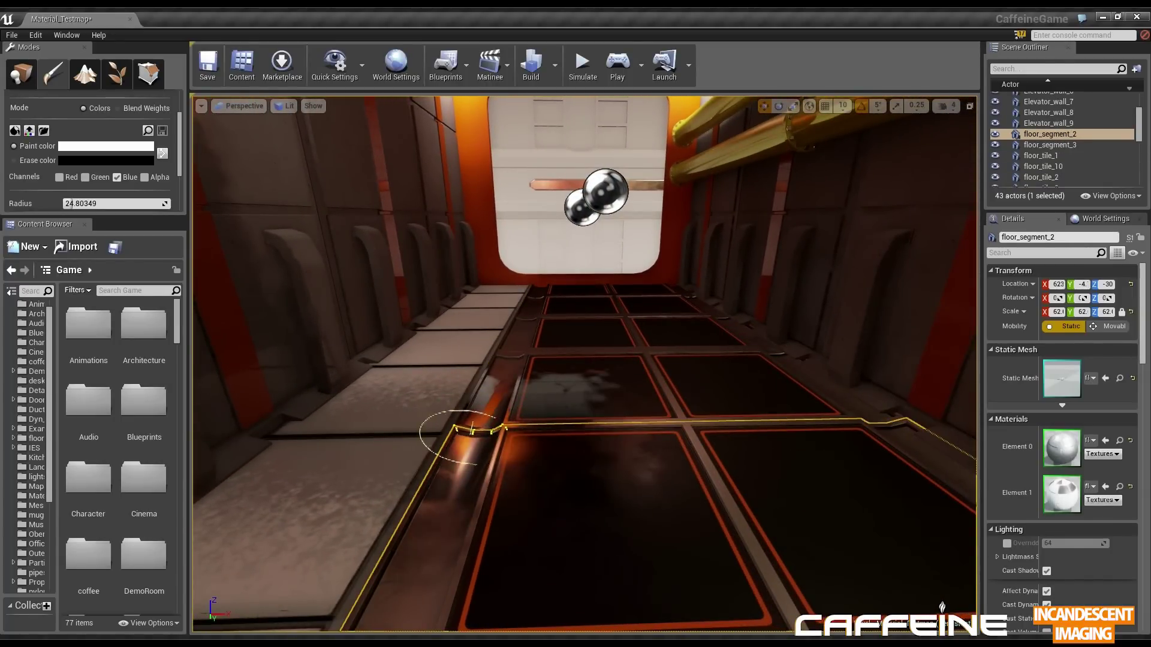
key(s)
drag(558, 503, 558, 480)
key(d)
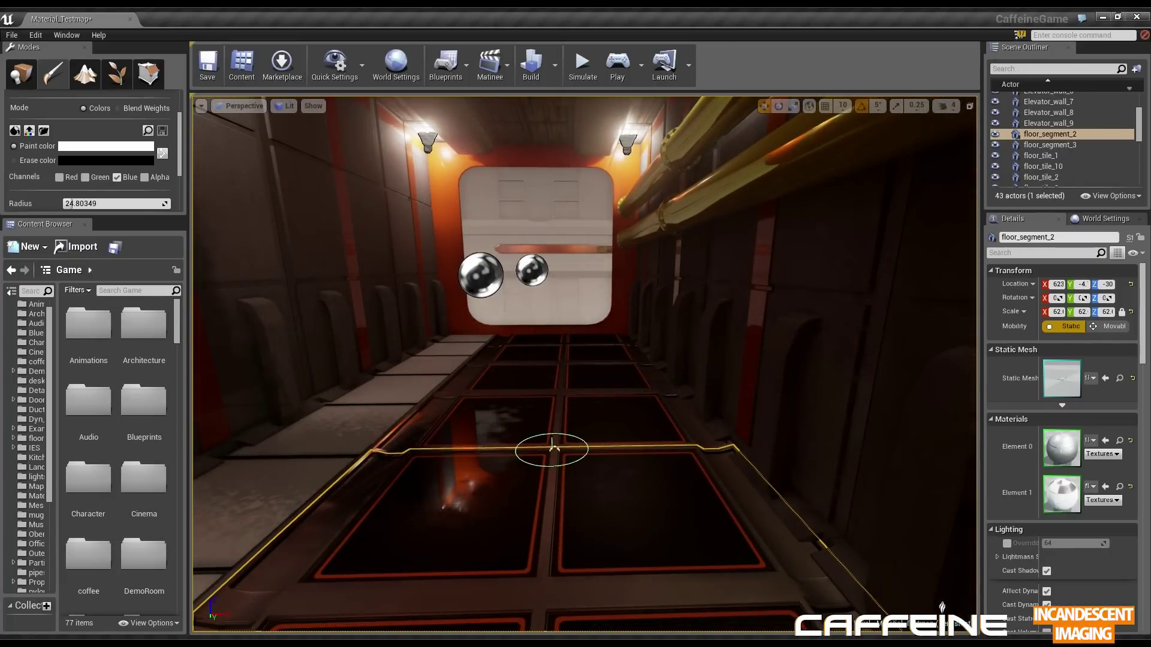
click(556, 445)
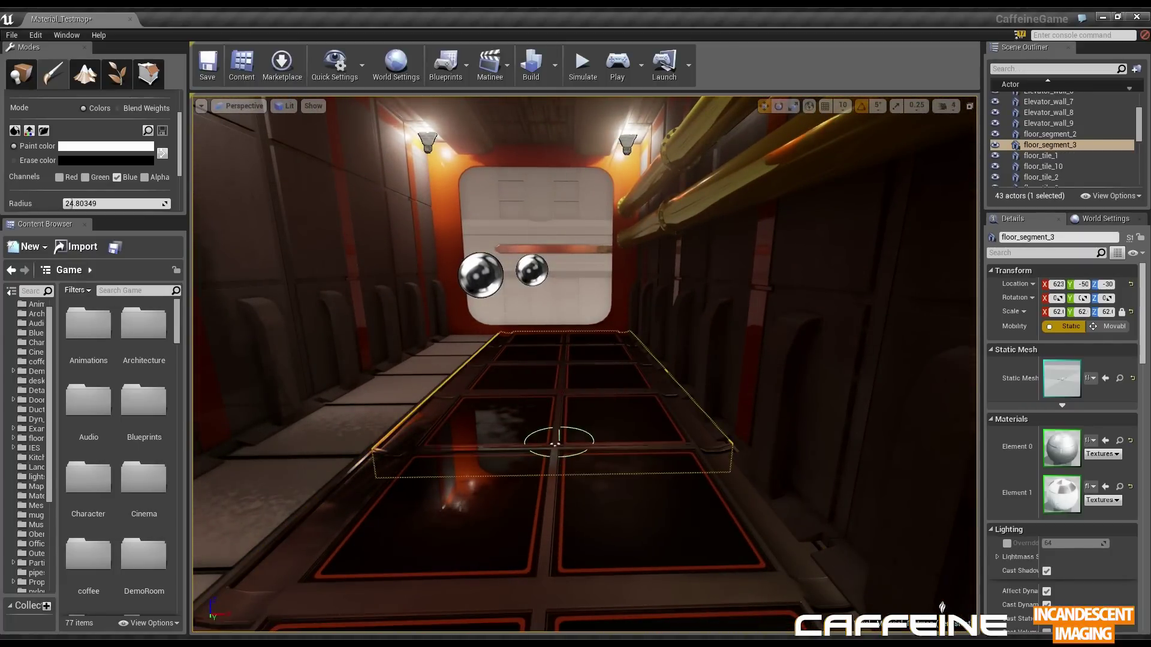
Fly around the corridor to examine the light reflections on the painted floor segments from several heights
key(a)
mouse_move(555, 445)
mouse_down()
mouse_move(566, 445)
mouse_move(474, 442)
mouse_move(554, 430)
mouse_move(510, 405)
mouse_move(458, 344)
mouse_up()
key(d)
key(q)
key(e)
key(d)
key(a)
key(d)
key(a)
key(e)
key(d)
drag(473, 413, 582, 460)
key(q)
key(s)
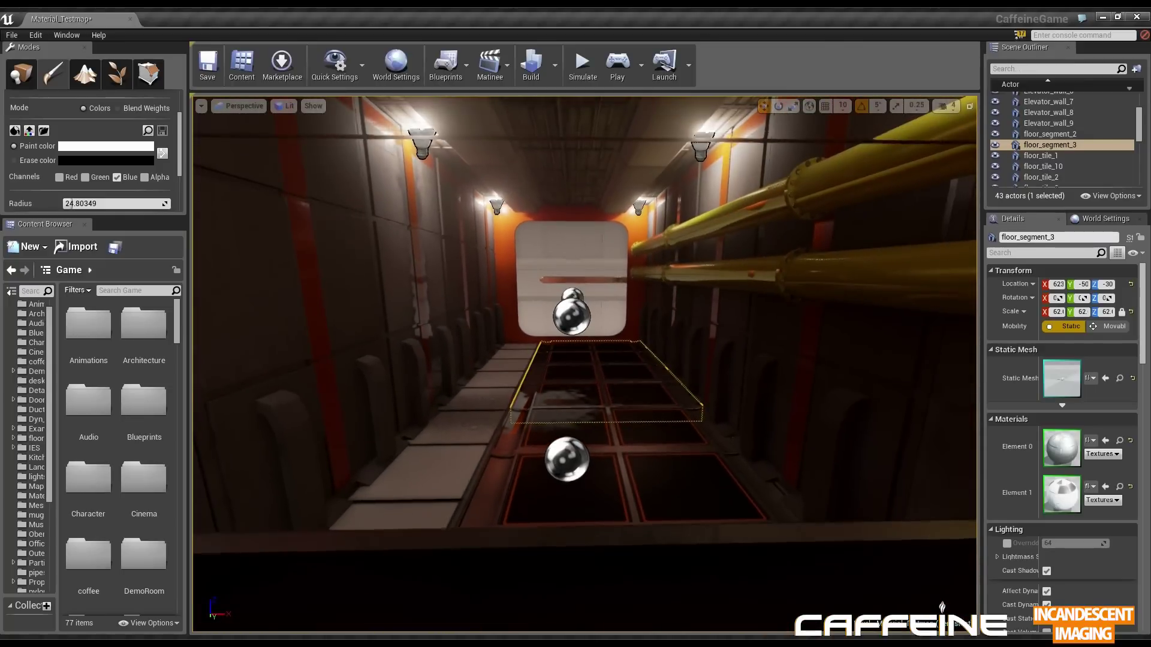
Select the nearer floor segment, floor_segment_2, and examine the reflections on its tiles and centre rail from close above the floor
key(w)
mouse_move(609, 523)
mouse_down()
mouse_move(651, 460)
mouse_move(627, 444)
mouse_move(713, 473)
mouse_move(935, 450)
mouse_move(621, 447)
mouse_up()
key(q)
key(e)
key(q)
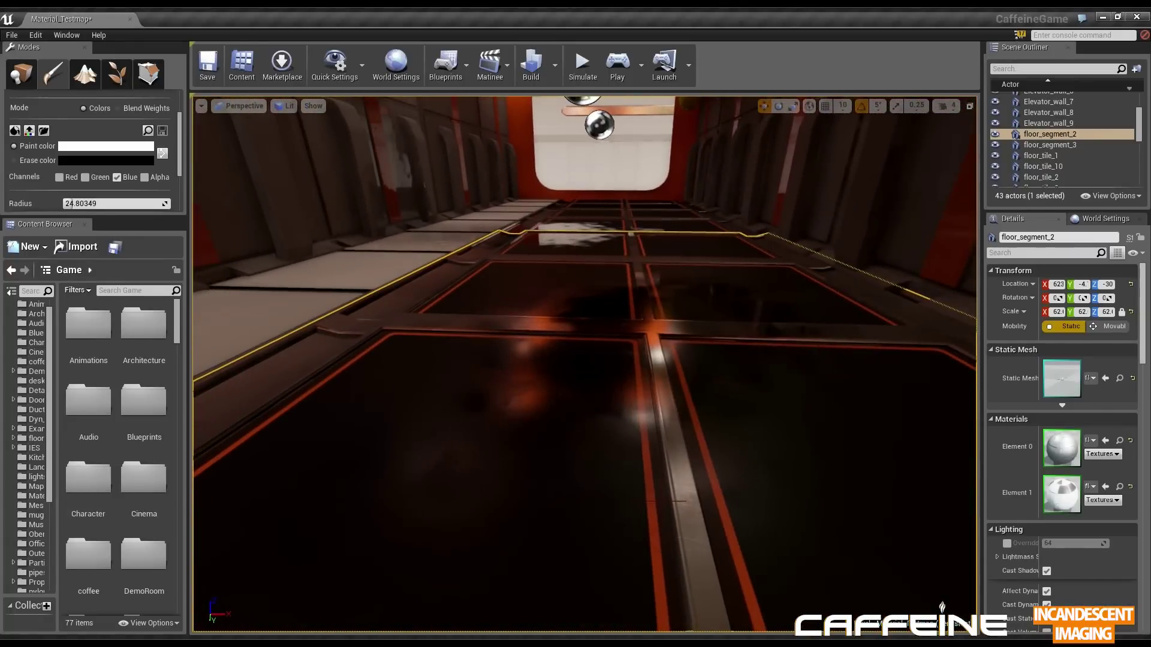
key(d)
key(a)
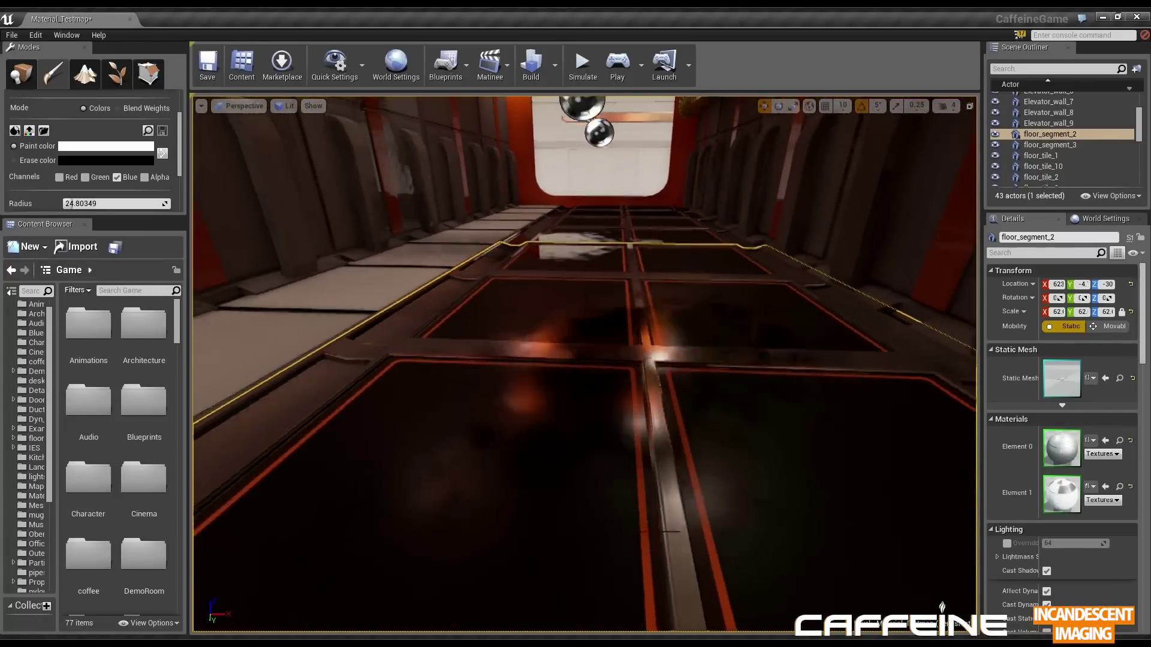
Enable only the red channel and paint the upper corner of Elevator_wall_8 and the adjoining edge of Elevator_wall_7
key(e)
drag(620, 447, 521, 351)
key(w)
key(s)
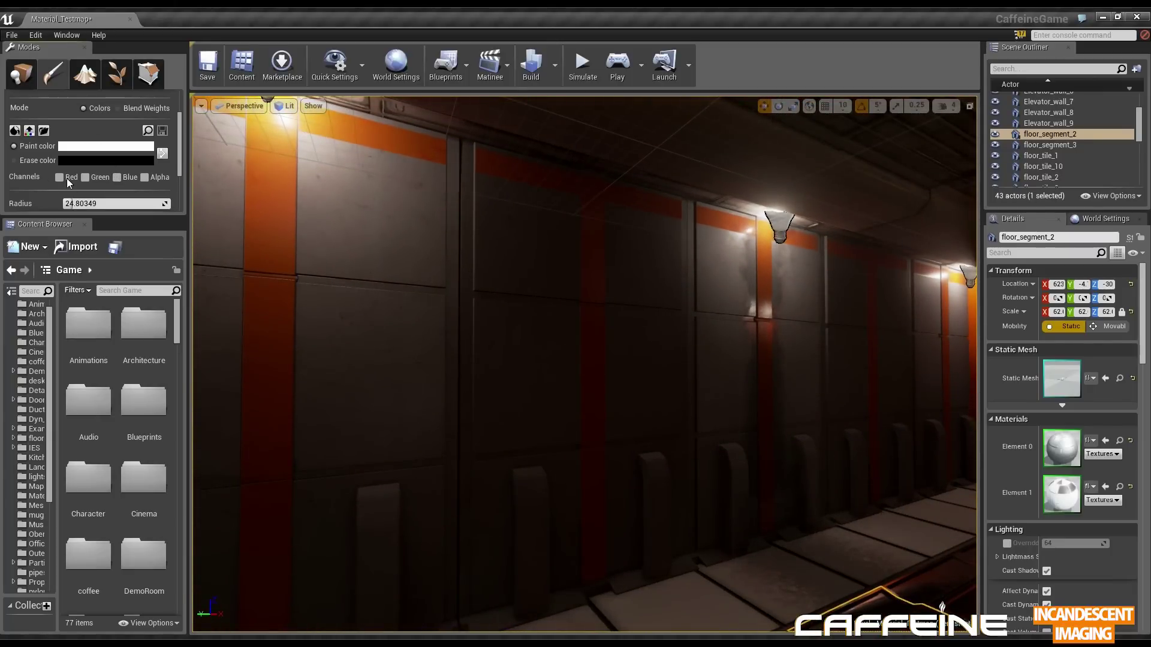
key(w)
mouse_move(637, 276)
mouse_down()
mouse_move(599, 275)
mouse_move(636, 300)
mouse_up()
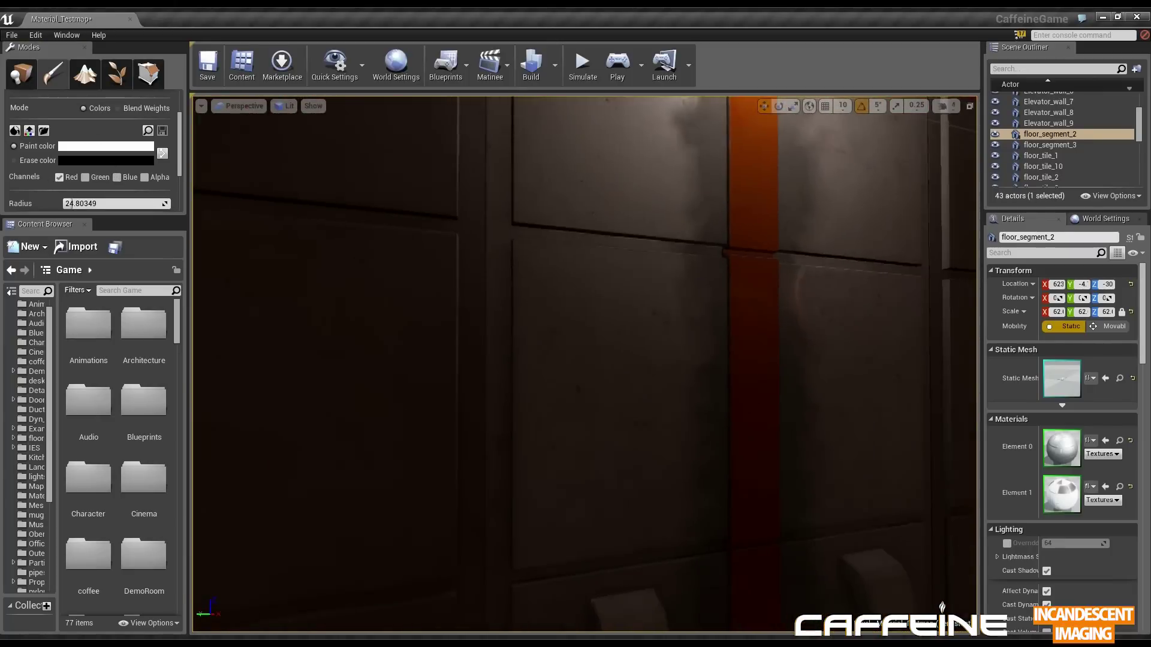
click(637, 275)
drag(586, 207, 508, 184)
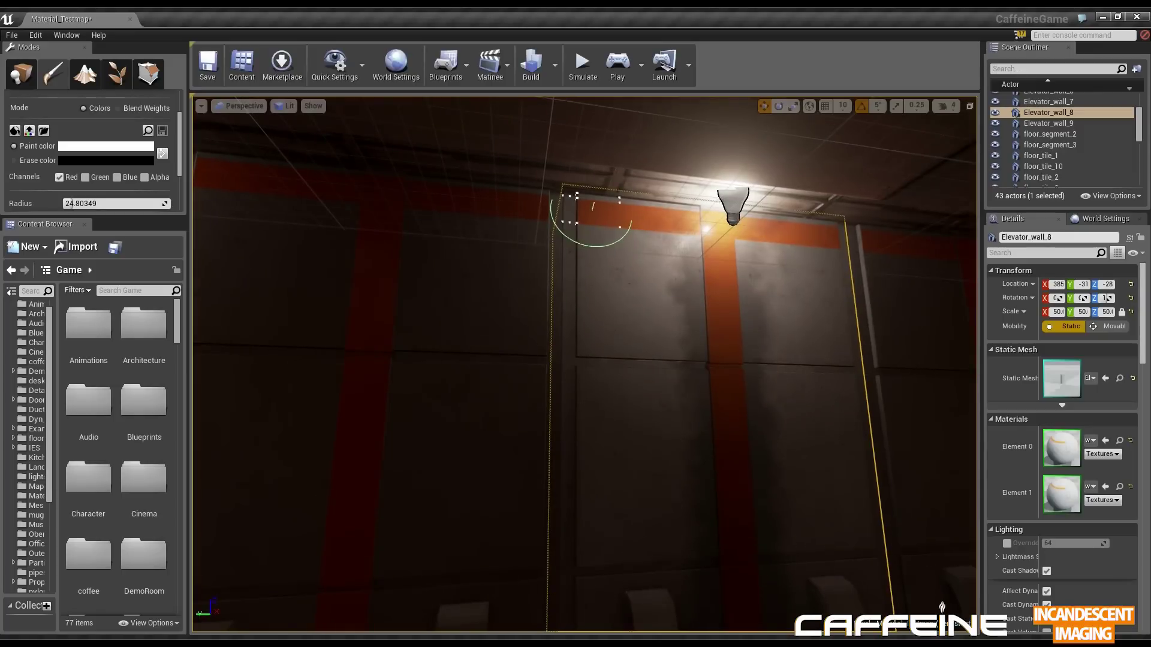
mouse_move(585, 204)
mouse_down()
mouse_move(639, 208)
mouse_move(640, 237)
mouse_up()
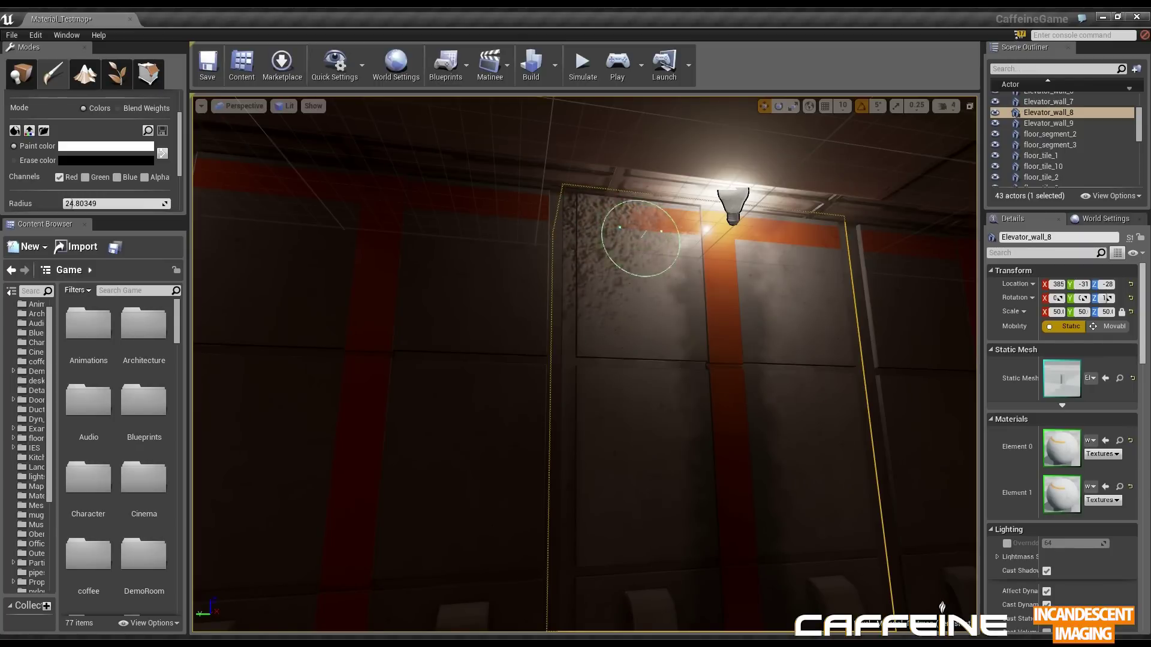
click(552, 258)
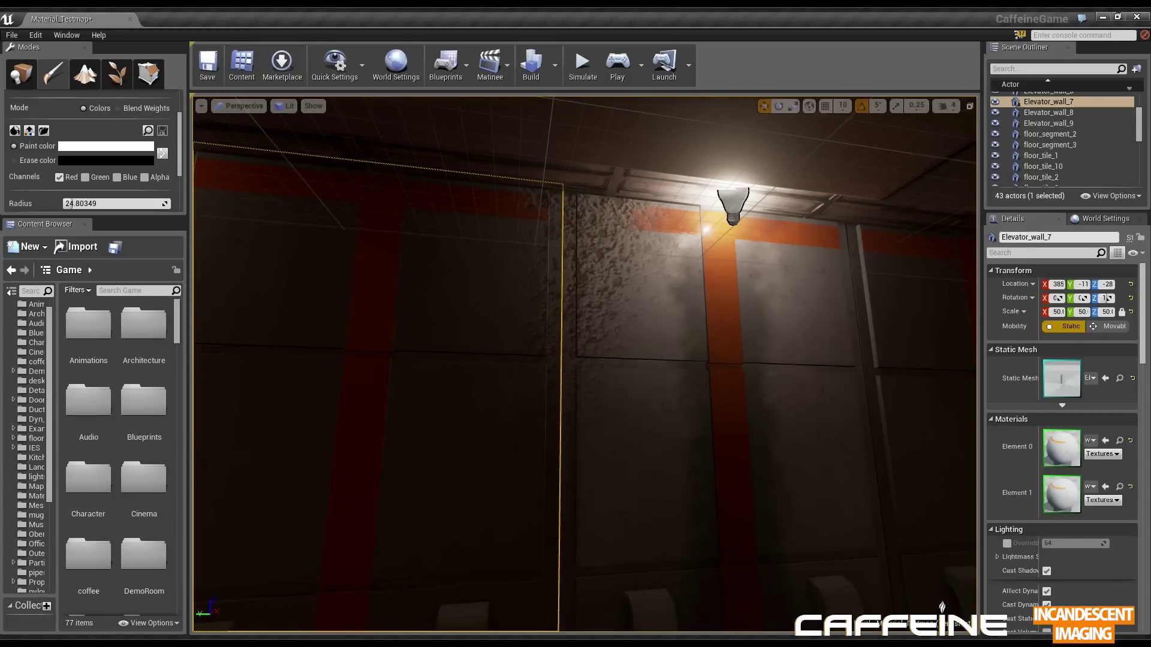
Select floor_segment_2 and brush the red channel around the crossing of its tile frames
mouse_move(558, 572)
mouse_down()
mouse_move(660, 581)
mouse_move(713, 626)
mouse_up()
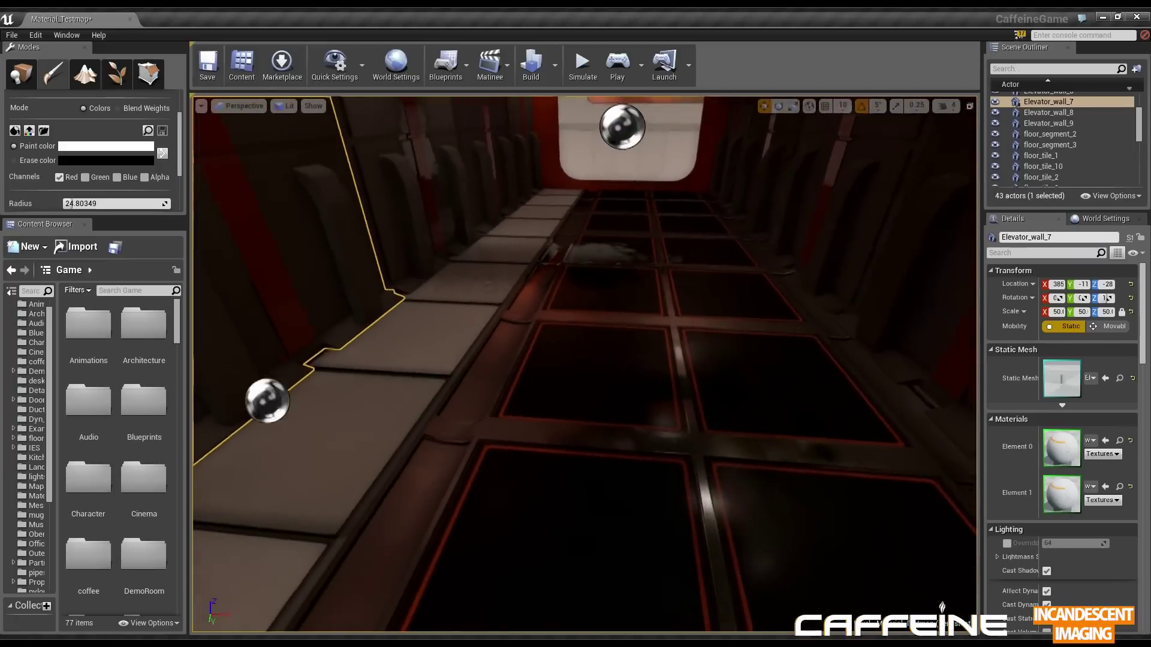
click(574, 481)
mouse_move(574, 482)
mouse_down()
mouse_move(635, 486)
mouse_move(661, 448)
mouse_up()
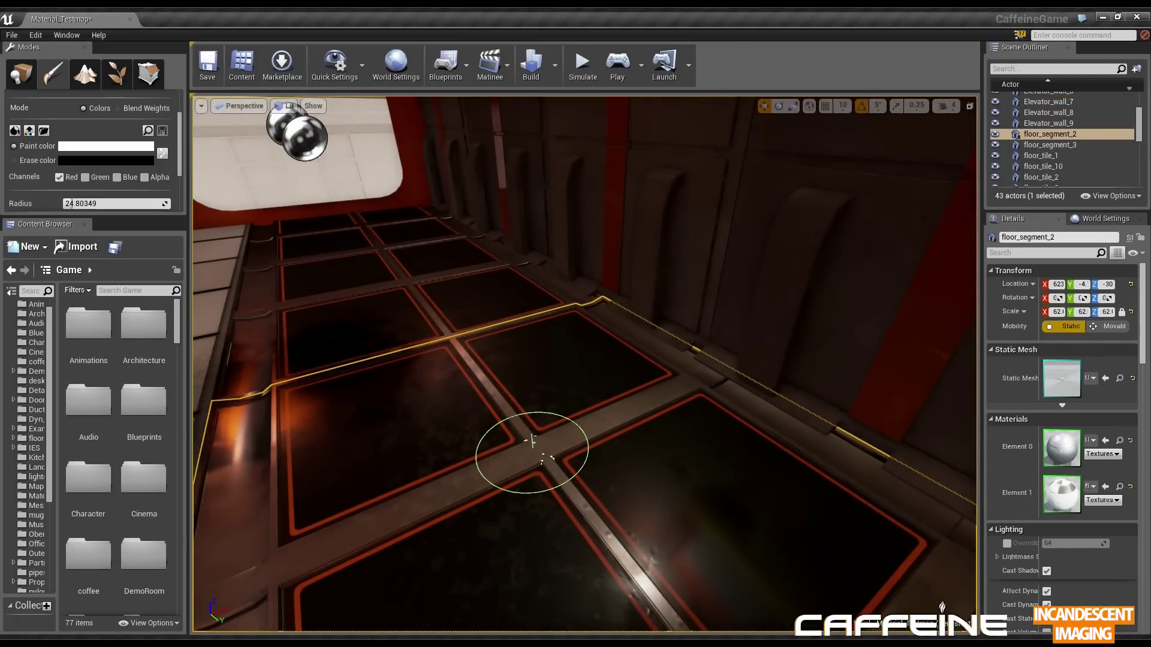
click(534, 447)
mouse_move(536, 446)
mouse_down()
mouse_move(486, 442)
mouse_move(478, 477)
mouse_up()
Select the upper yellow pipe and brush the red channel onto its middle section
mouse_move(602, 345)
mouse_down()
mouse_move(600, 364)
mouse_move(612, 362)
mouse_move(695, 312)
mouse_move(644, 241)
mouse_move(672, 305)
mouse_move(690, 228)
mouse_move(690, 258)
mouse_up()
click(487, 347)
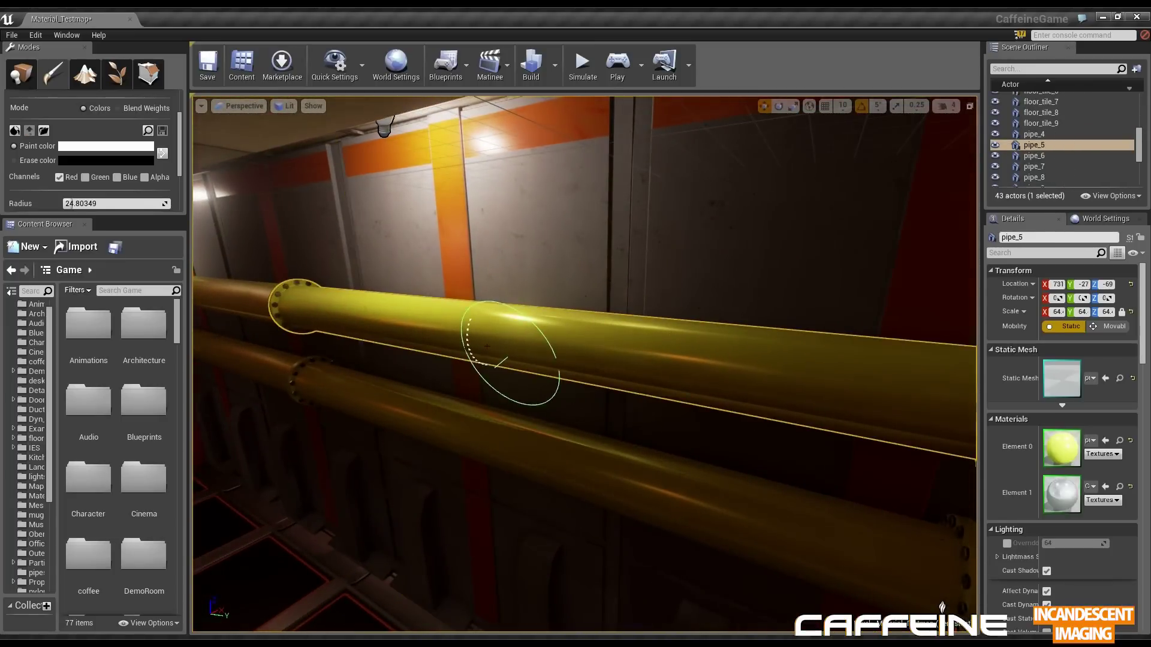
click(487, 346)
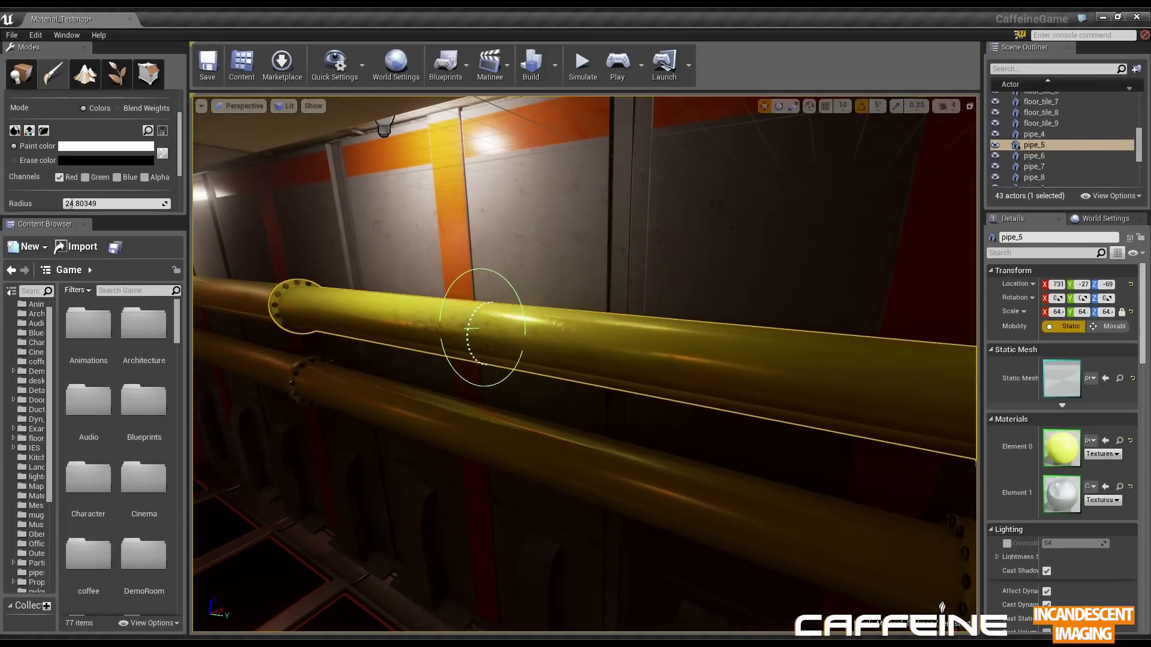
mouse_move(486, 347)
mouse_down()
mouse_move(671, 350)
mouse_move(480, 353)
mouse_up()
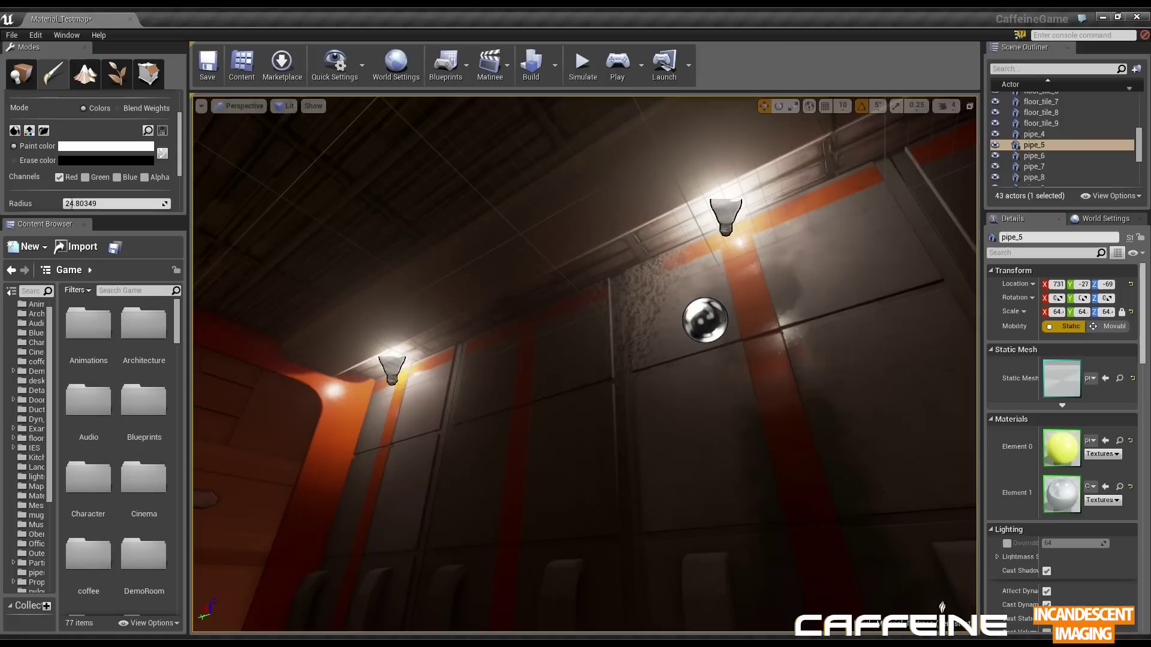
drag(584, 364, 606, 407)
drag(365, 367, 354, 360)
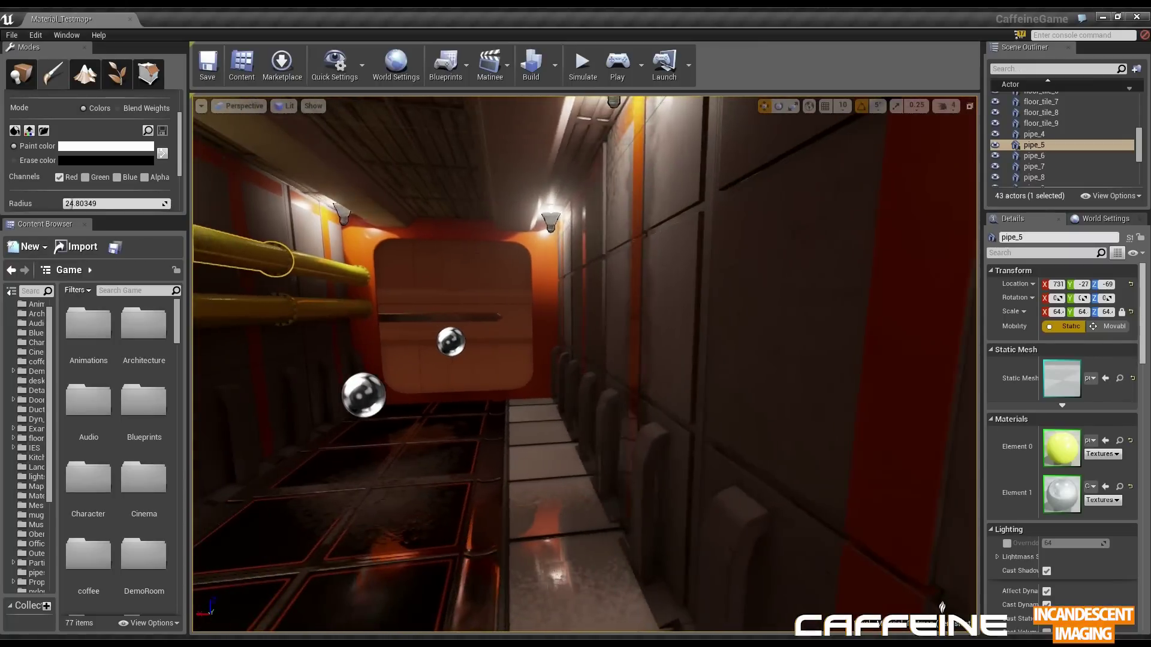
drag(585, 364, 668, 336)
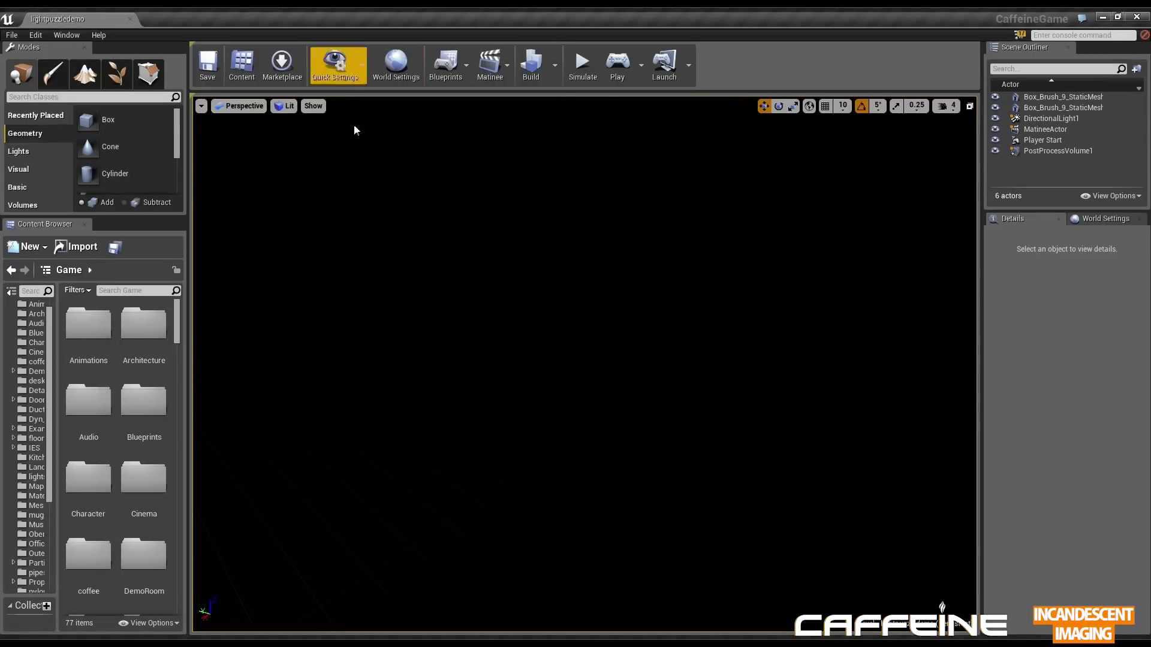
Compare the lightpuzzledemo room in the Unlit and Lit view modes, ending in Lit
key(alt+3)
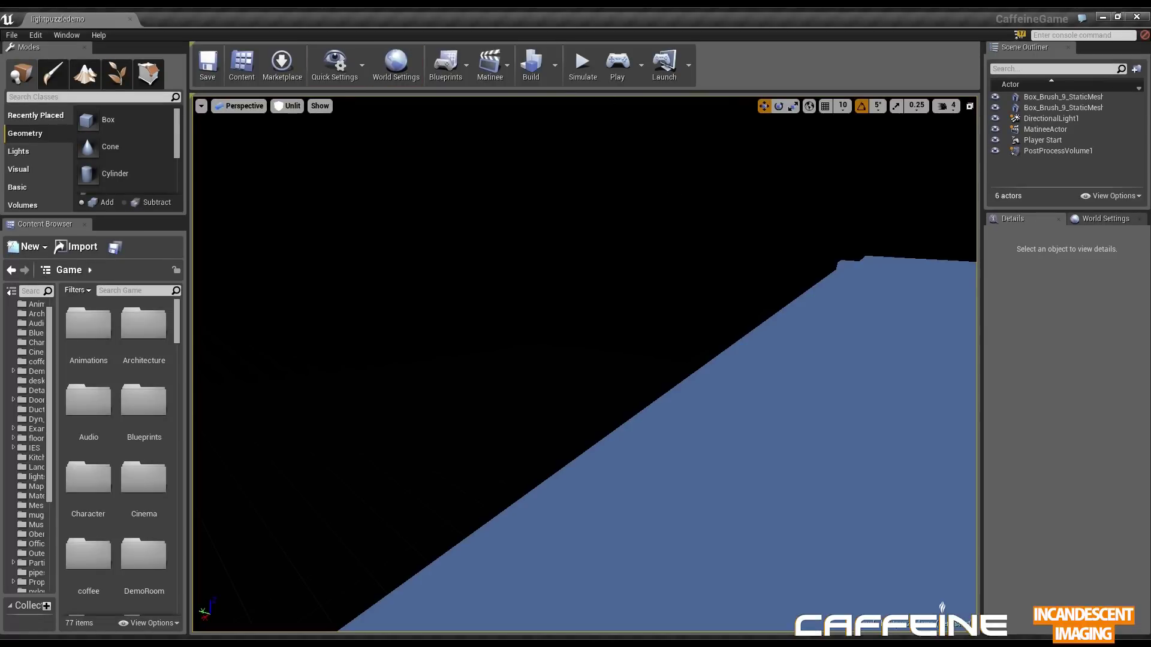
drag(441, 252, 701, 252)
key(s)
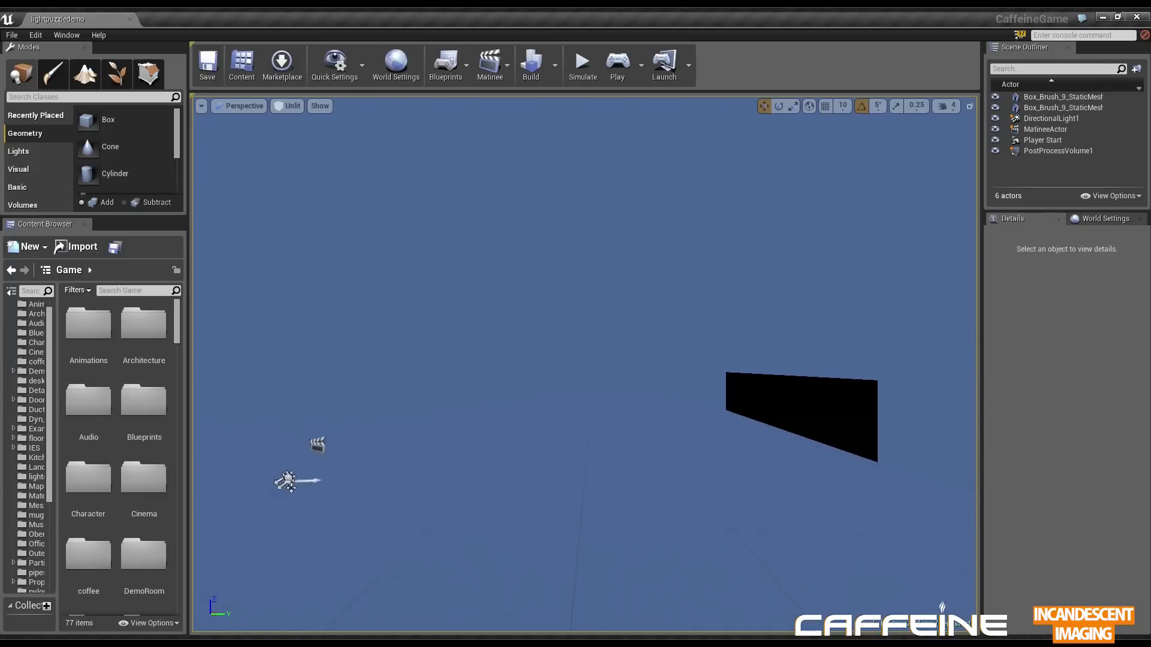
drag(255, 93, 255, 93)
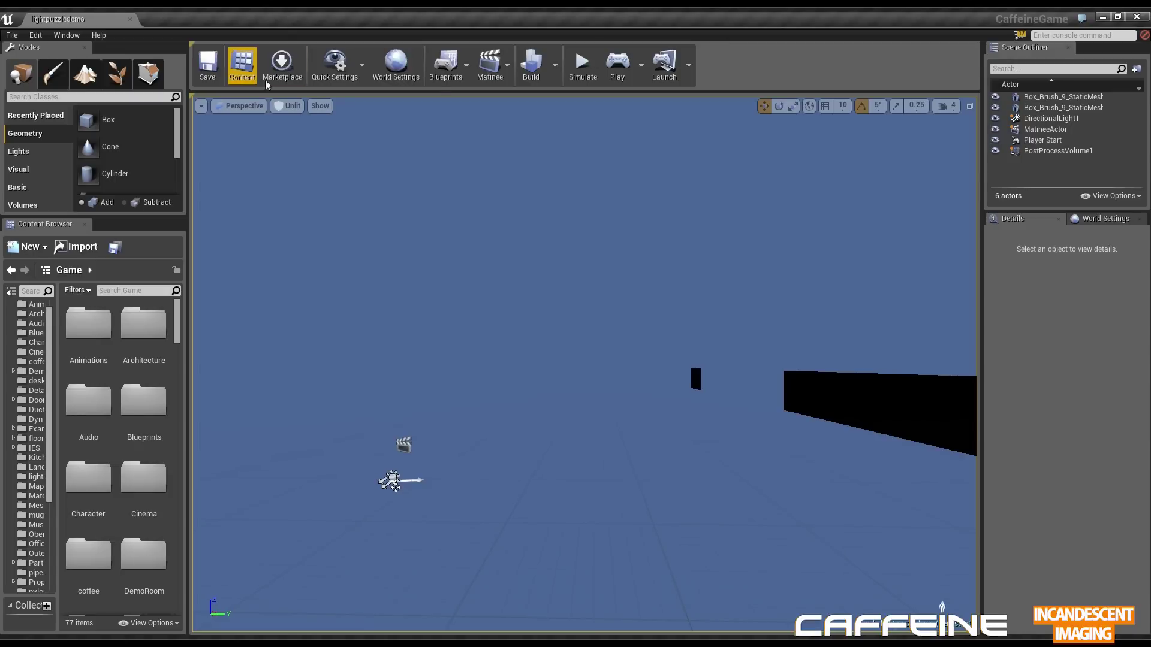
key(alt+4)
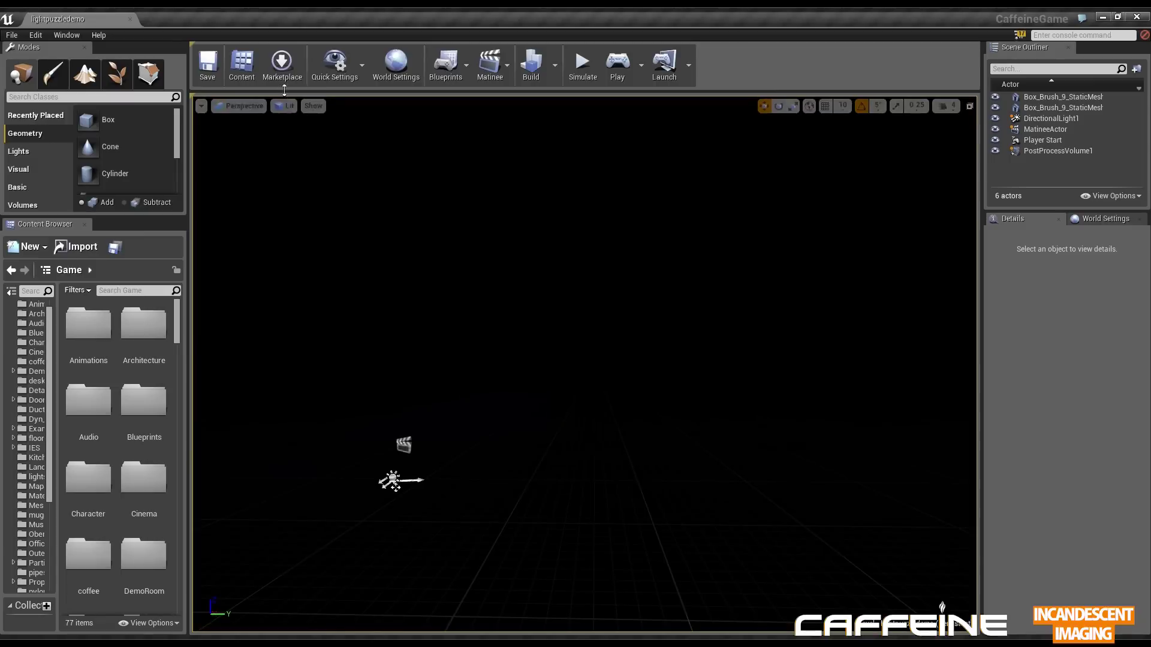
key(alt+3)
key(s)
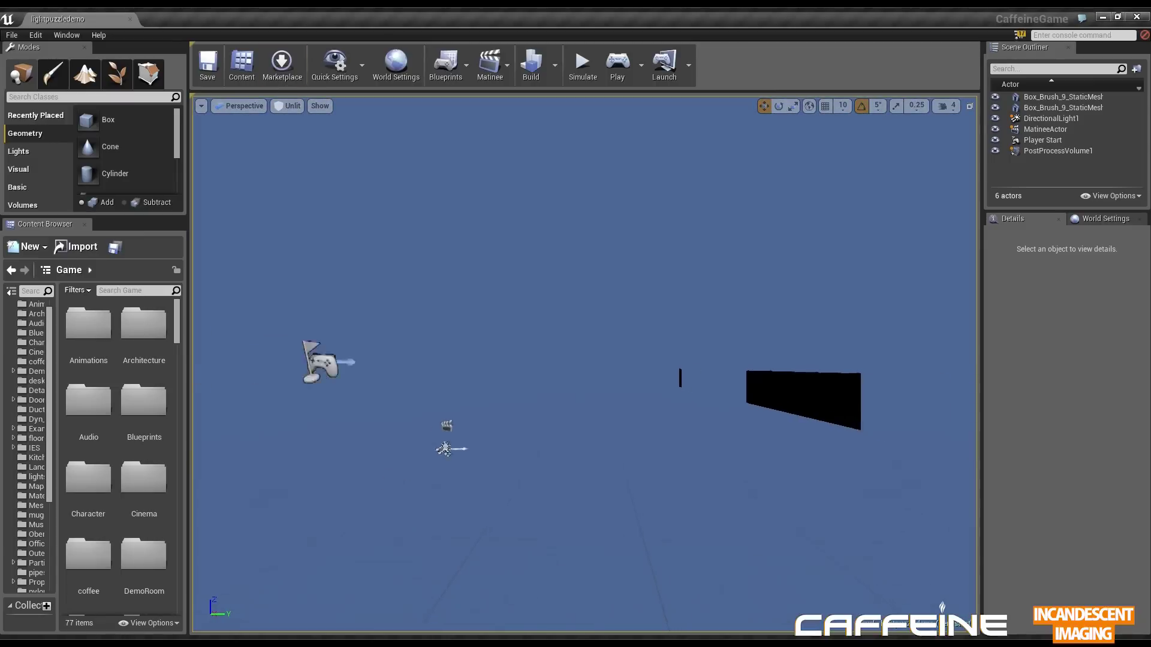
key(w)
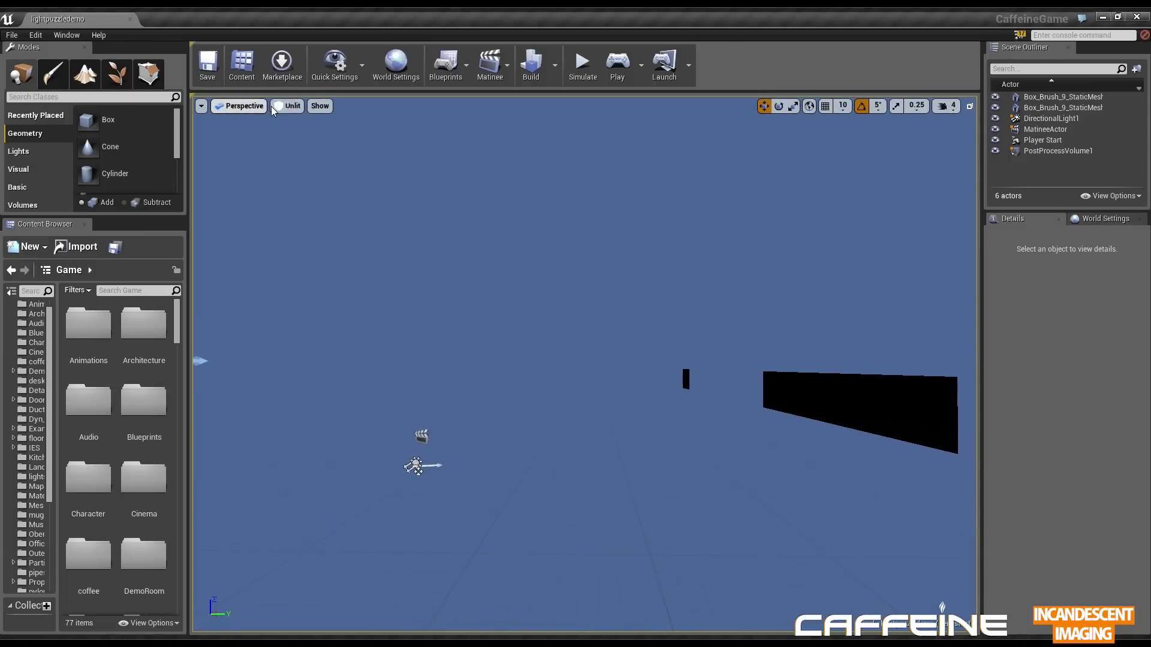
key(alt+4)
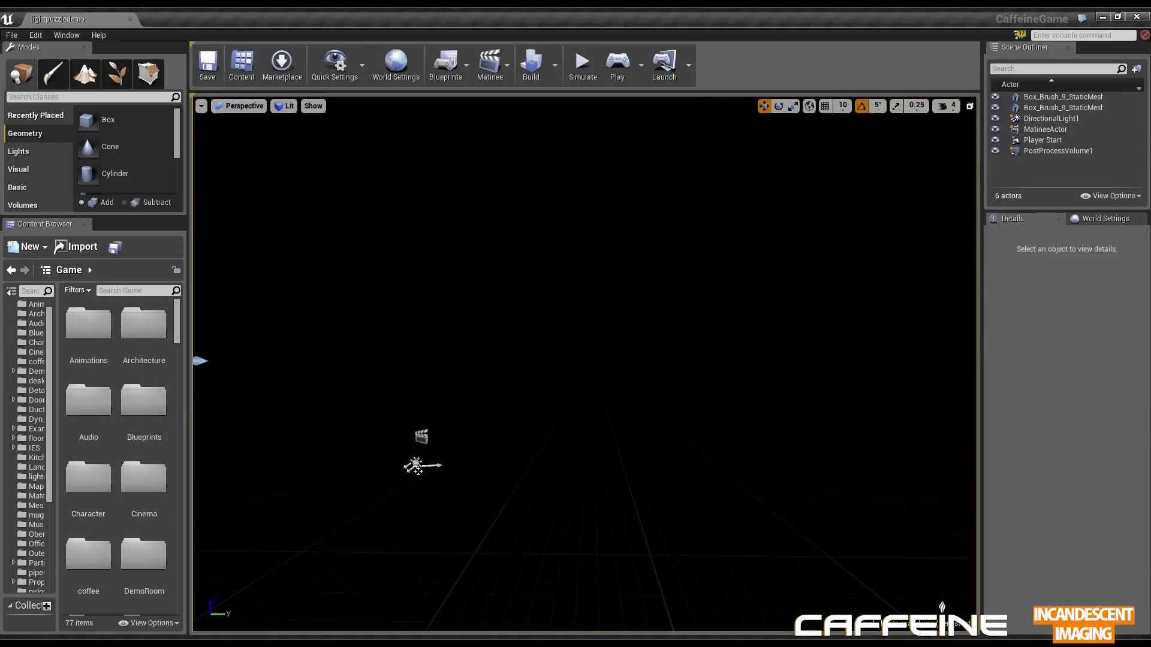
Start a playtest of lightpuzzledemo and walk through the dark room to examine its window openings and floor pits
click(618, 62)
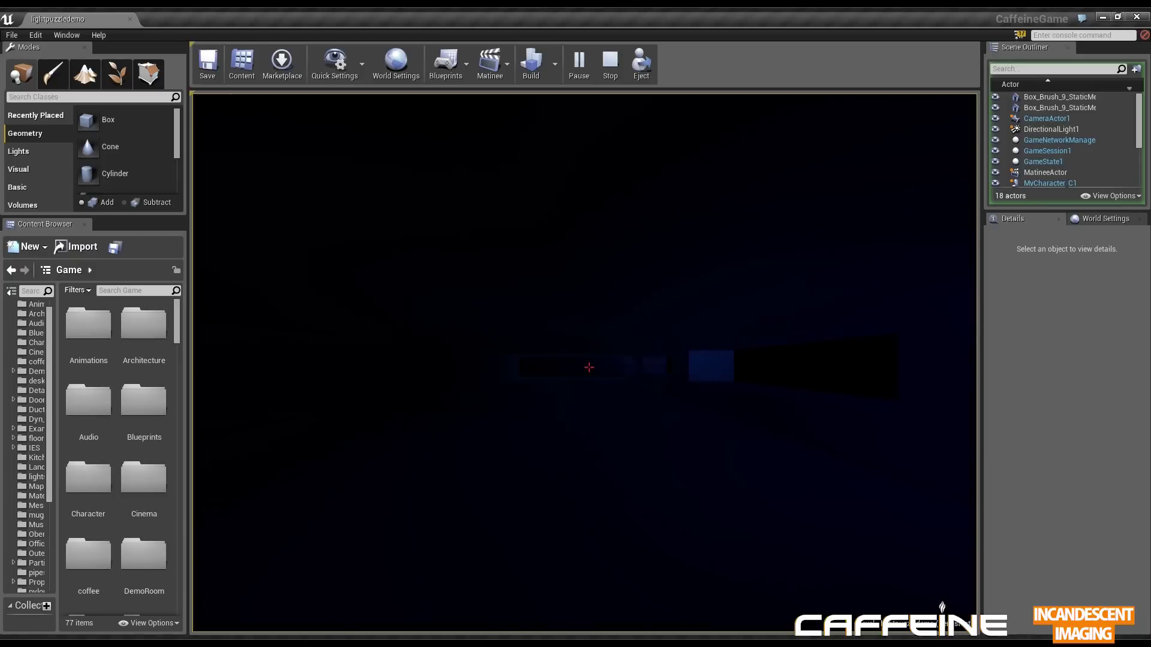
key(w)
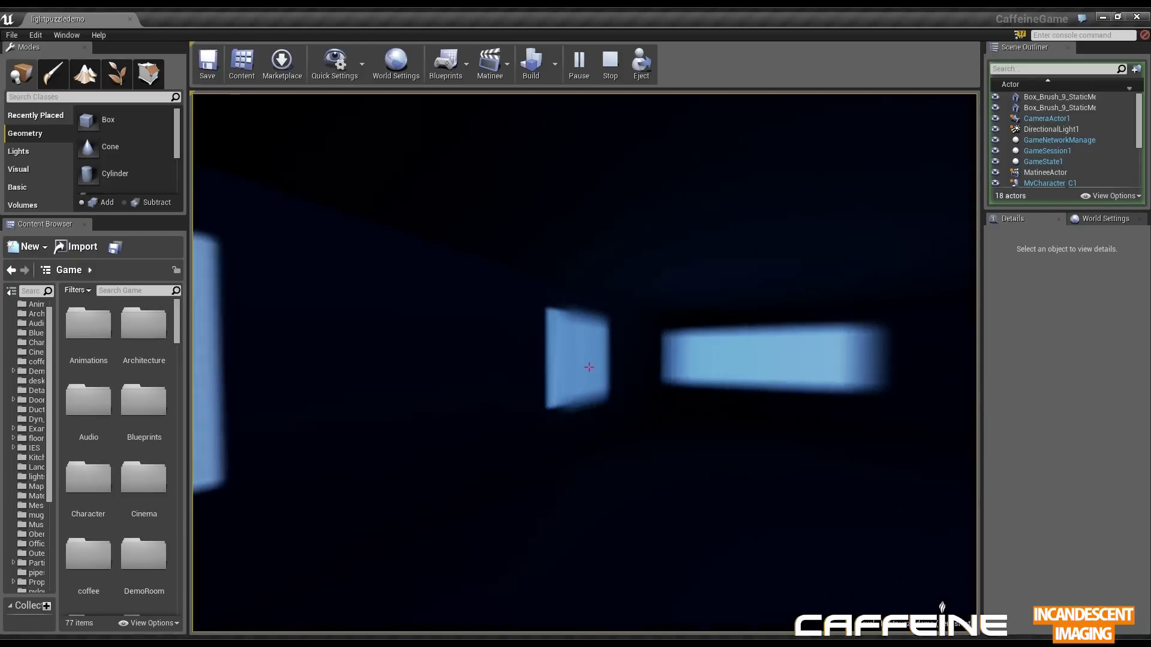
key(w)
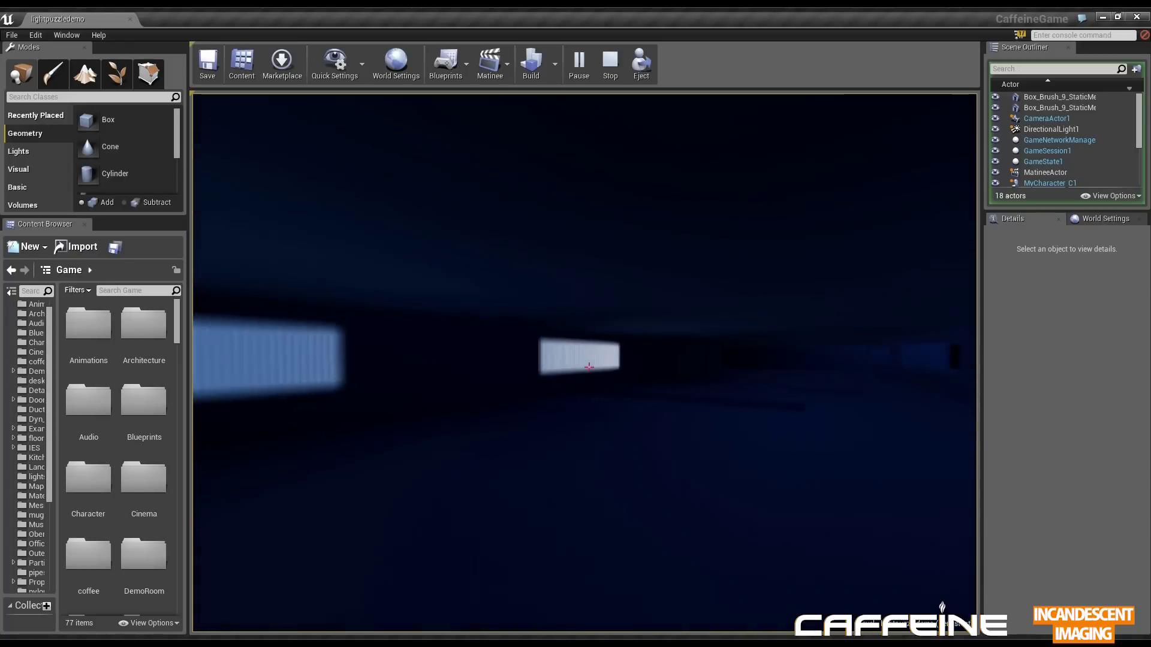
key(s)
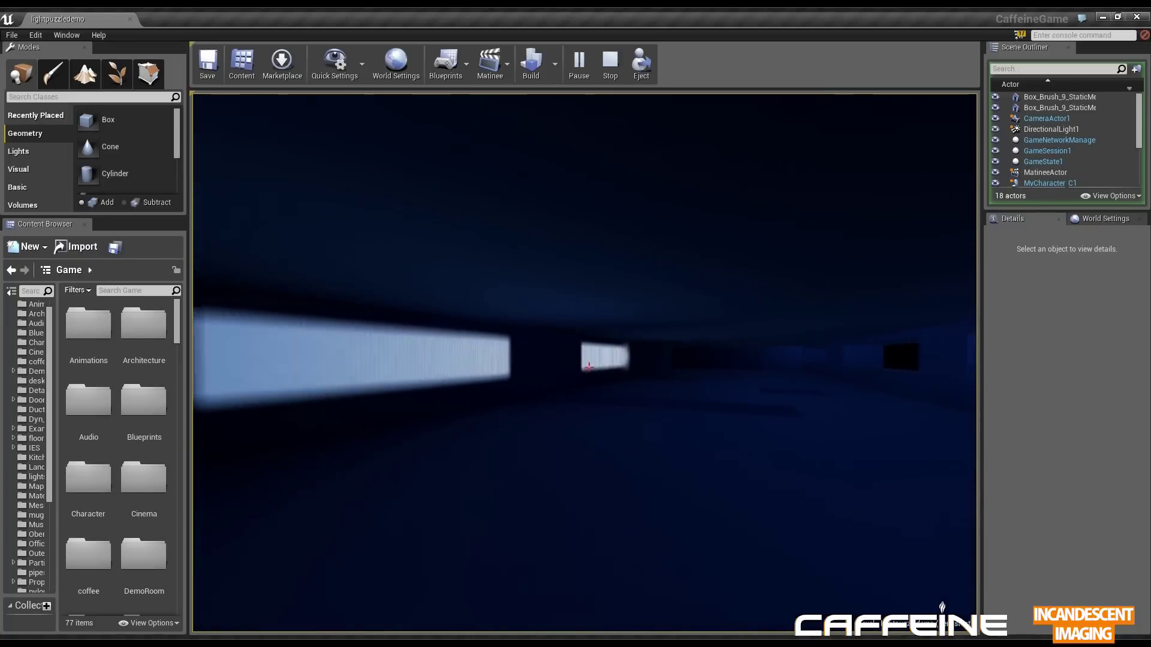
key(s)
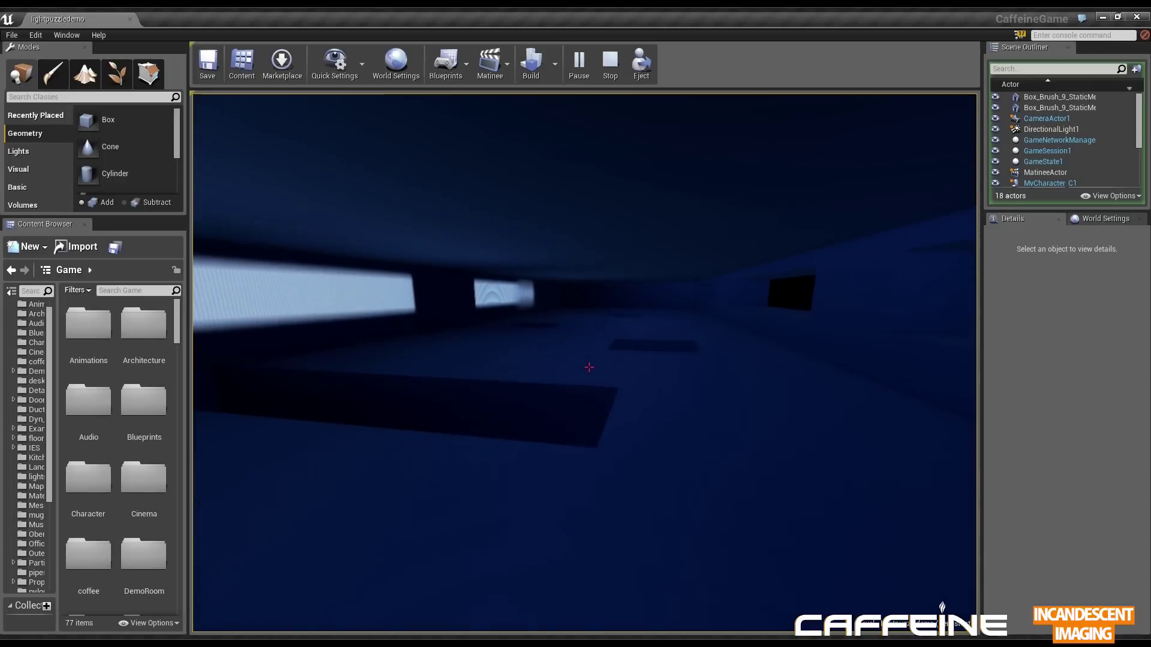
key(w)
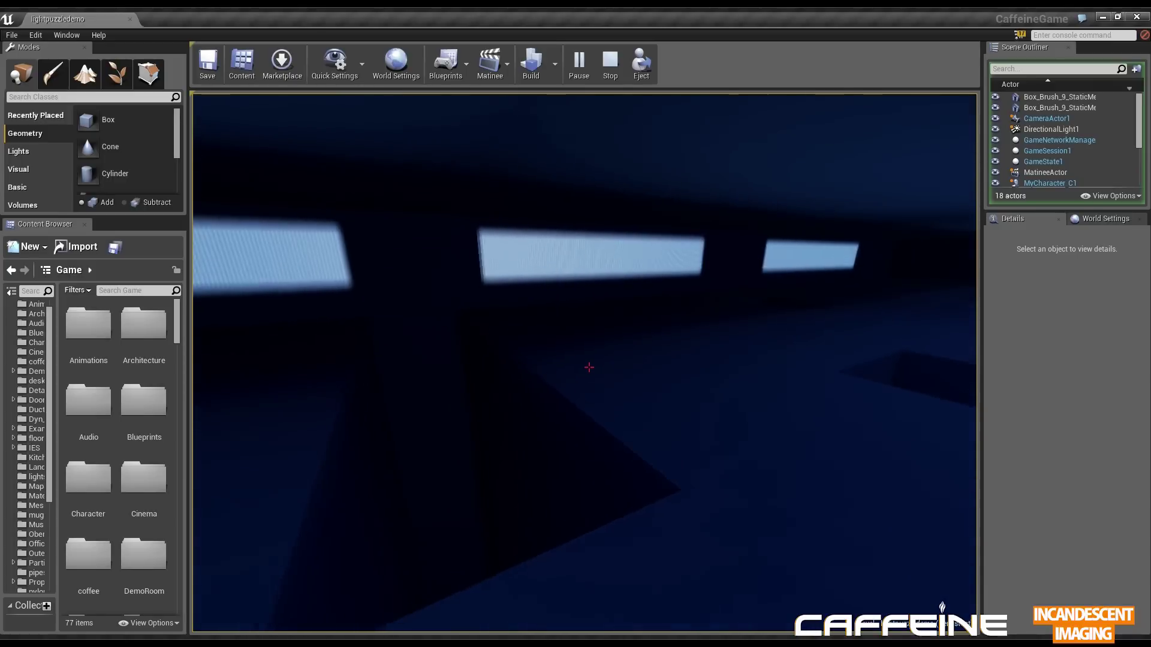
key(w)
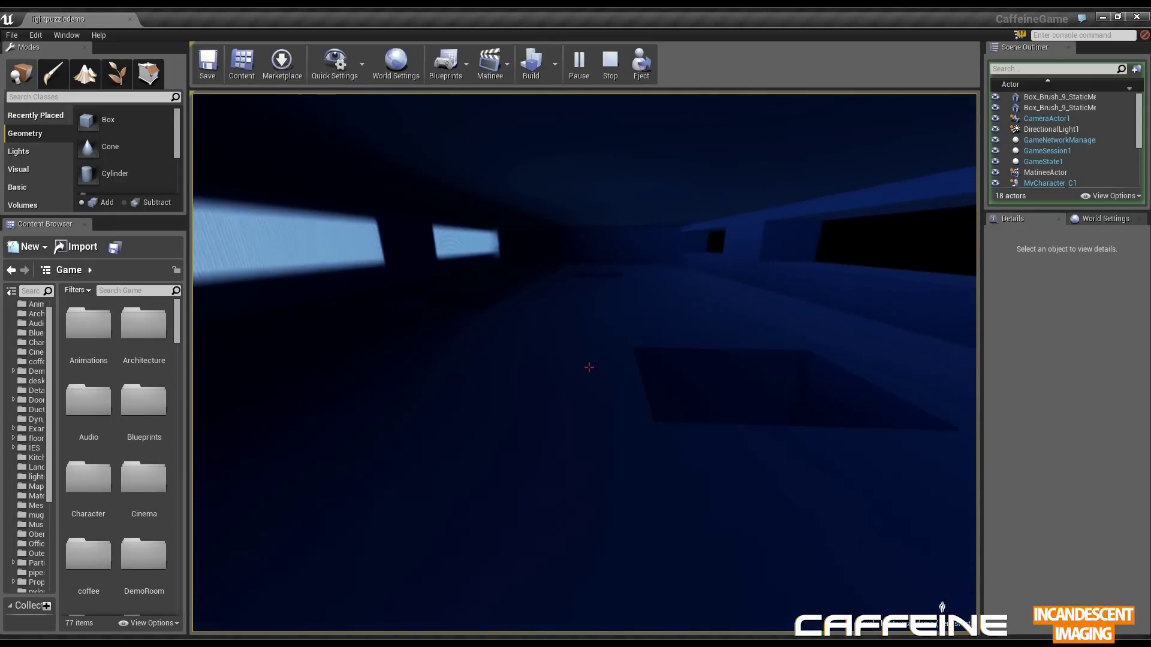